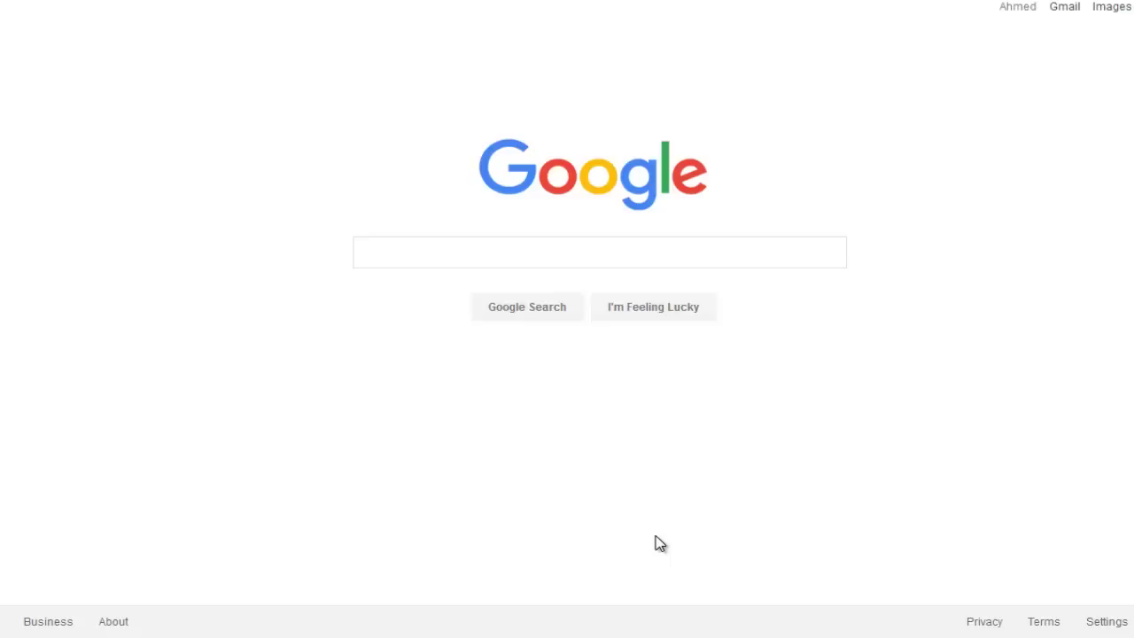
- Search for "copywriter" and examine where ads appear on the results page, down to the related searches
click(433, 253)
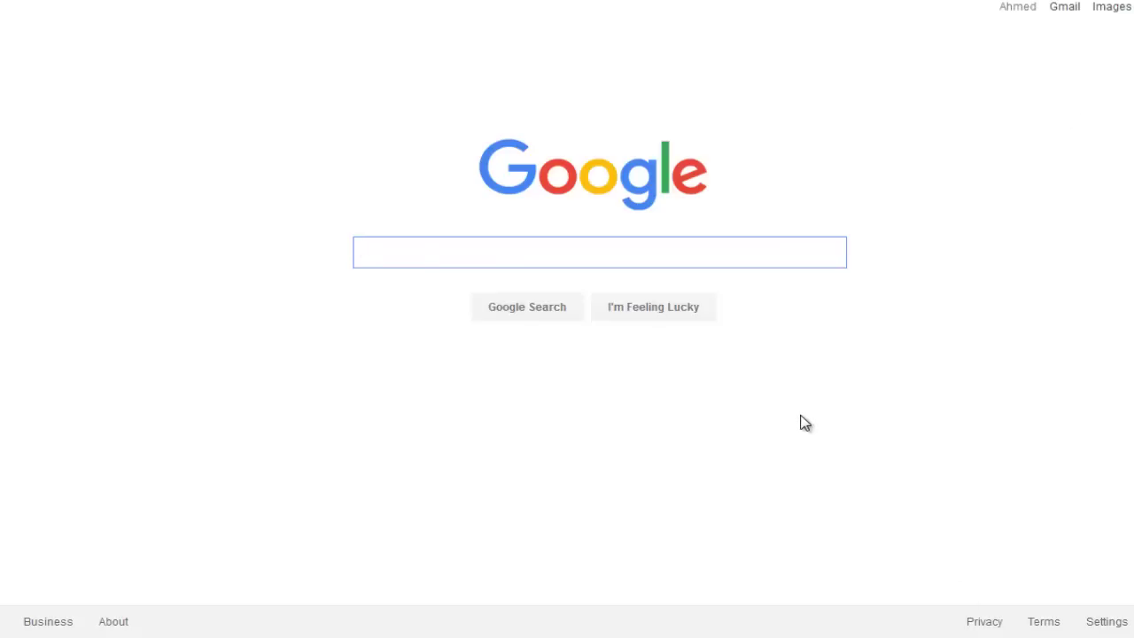
text(copy)
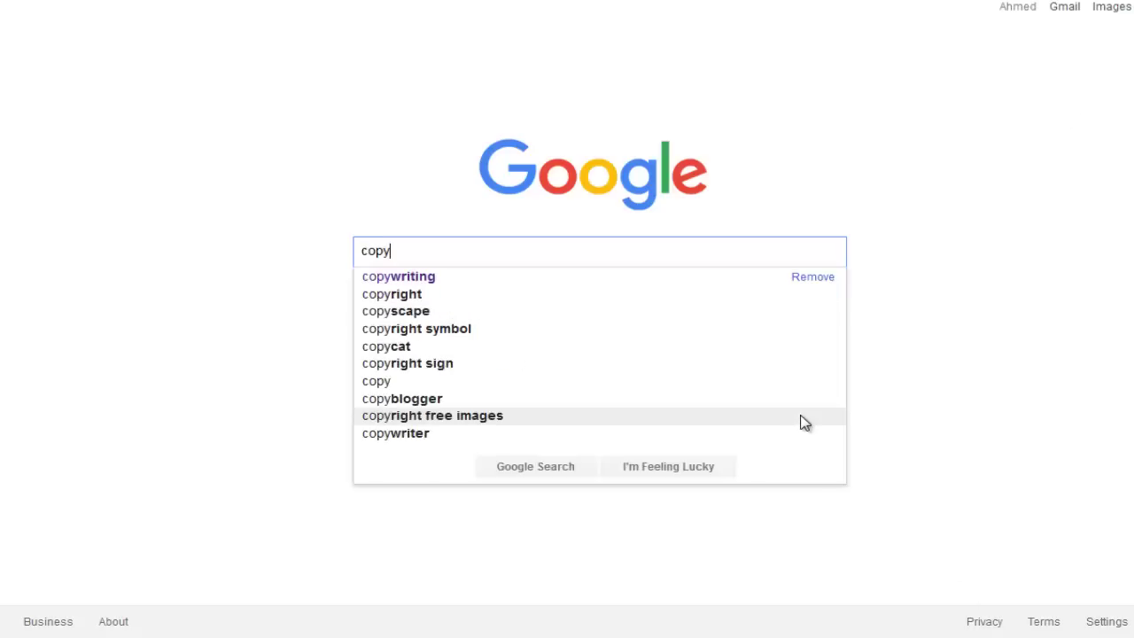
key(Down)
key(Return)
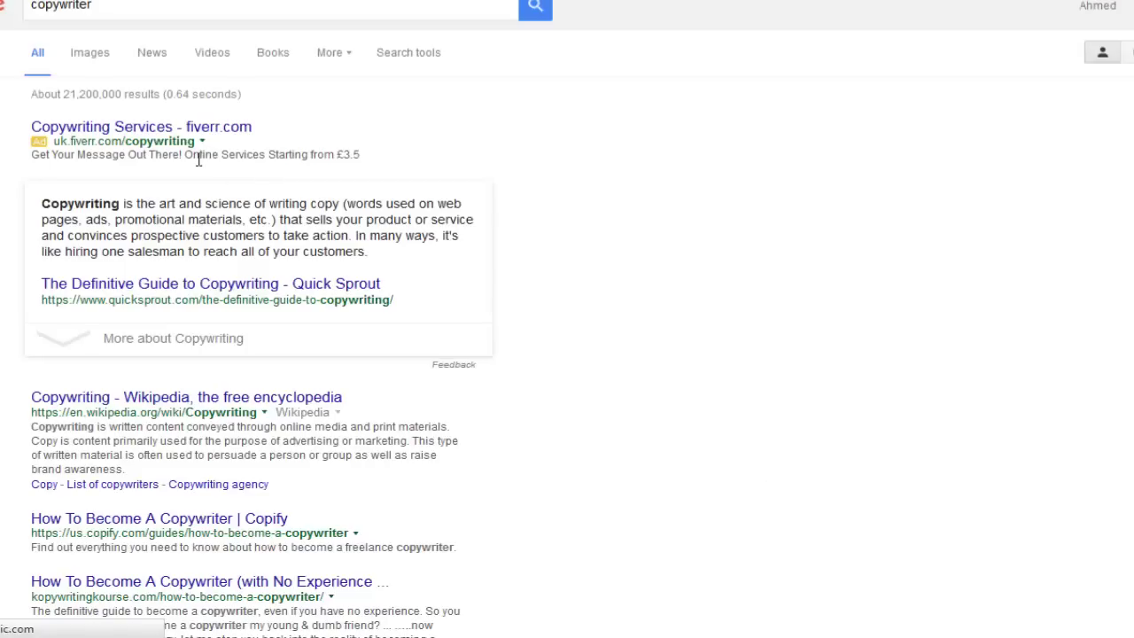
click(112, 9)
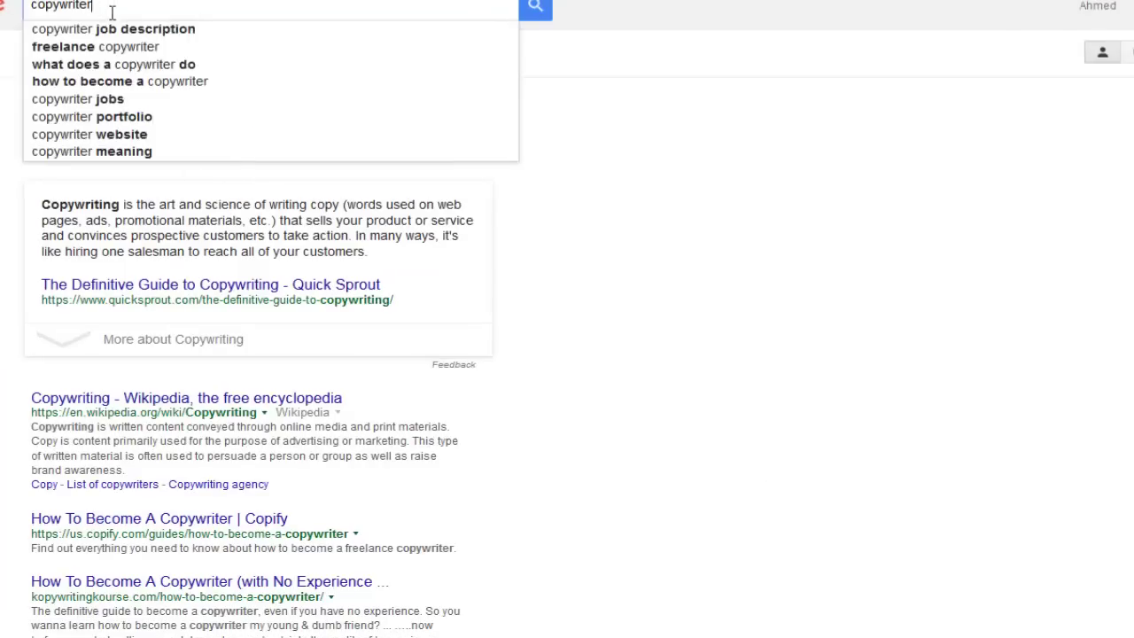
click(548, 236)
scroll(549, 413, down, 10)
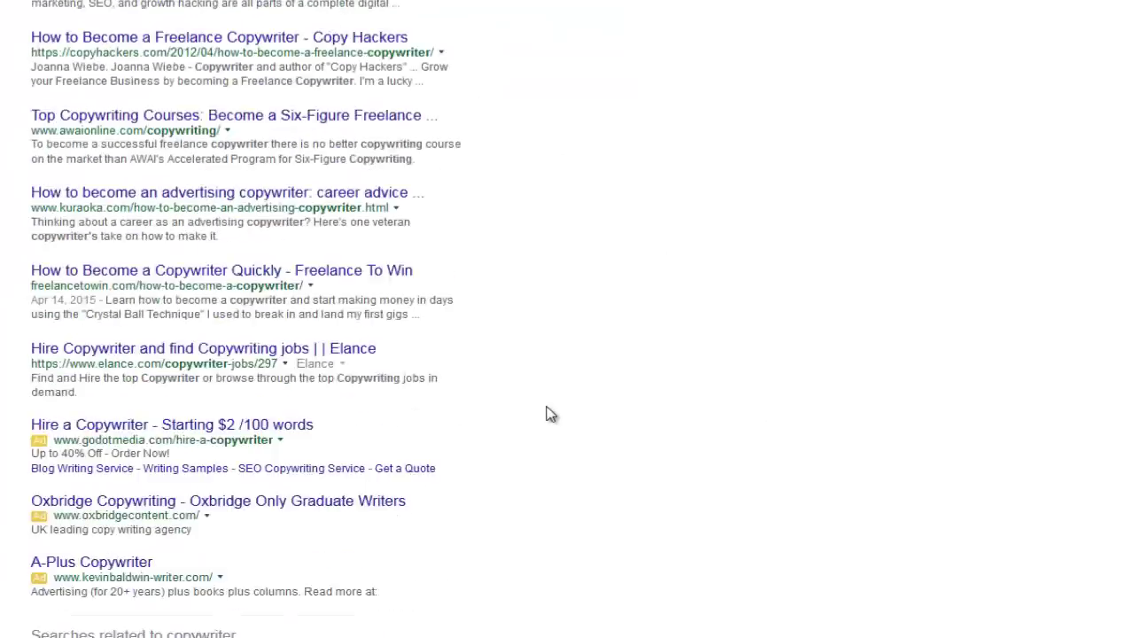
scroll(547, 414, down, 3)
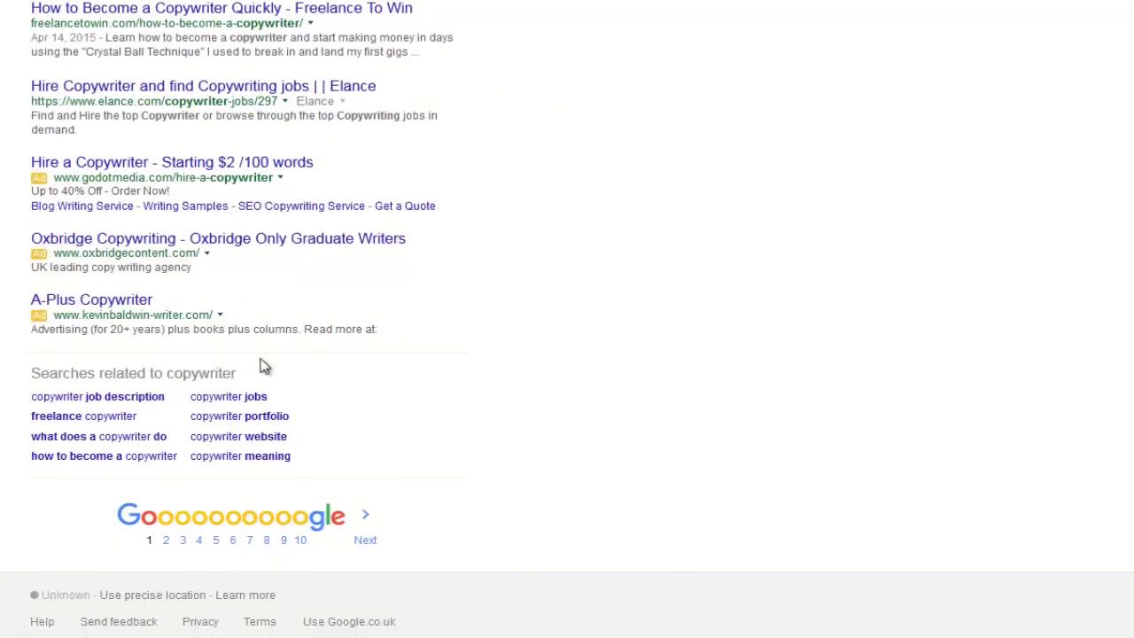
scroll(260, 366, up, 15)
- Change the search query to "copywriting" and examine the ad placement across the whole results page
drag(77, 6, 146, 5)
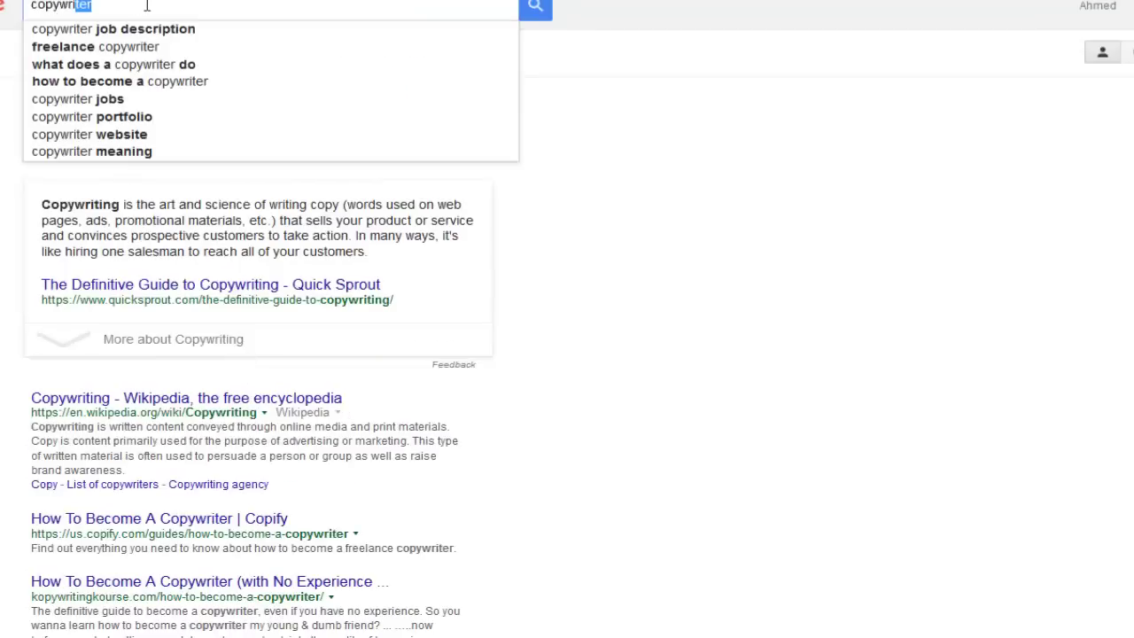
text(t)
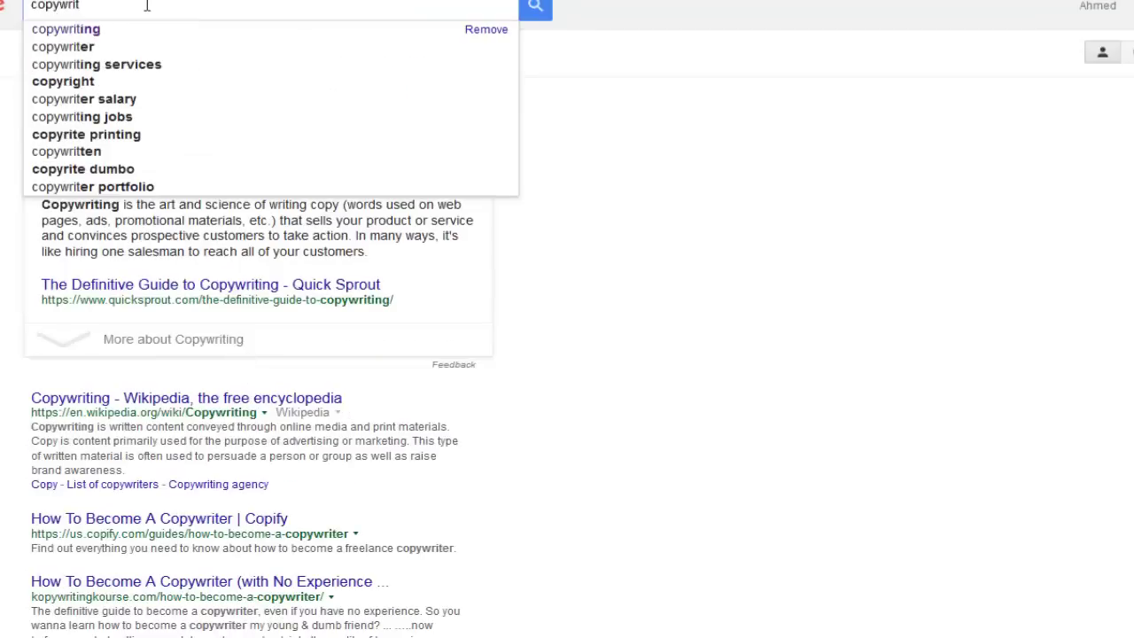
text(ing)
key(Return)
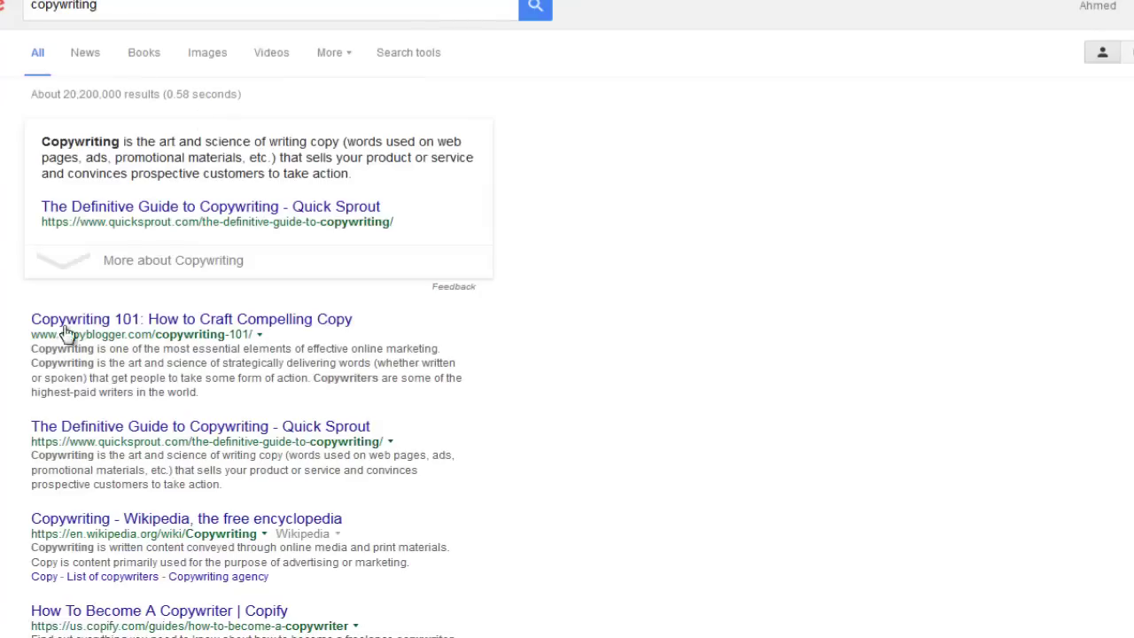
scroll(496, 370, down, 10)
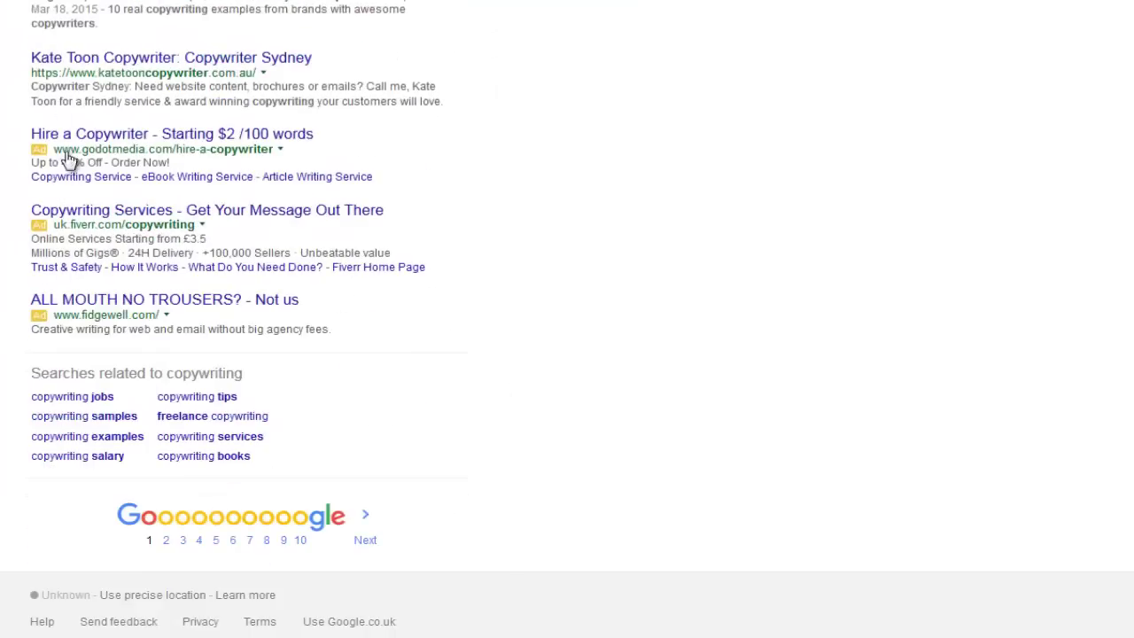
scroll(443, 454, up, 10)
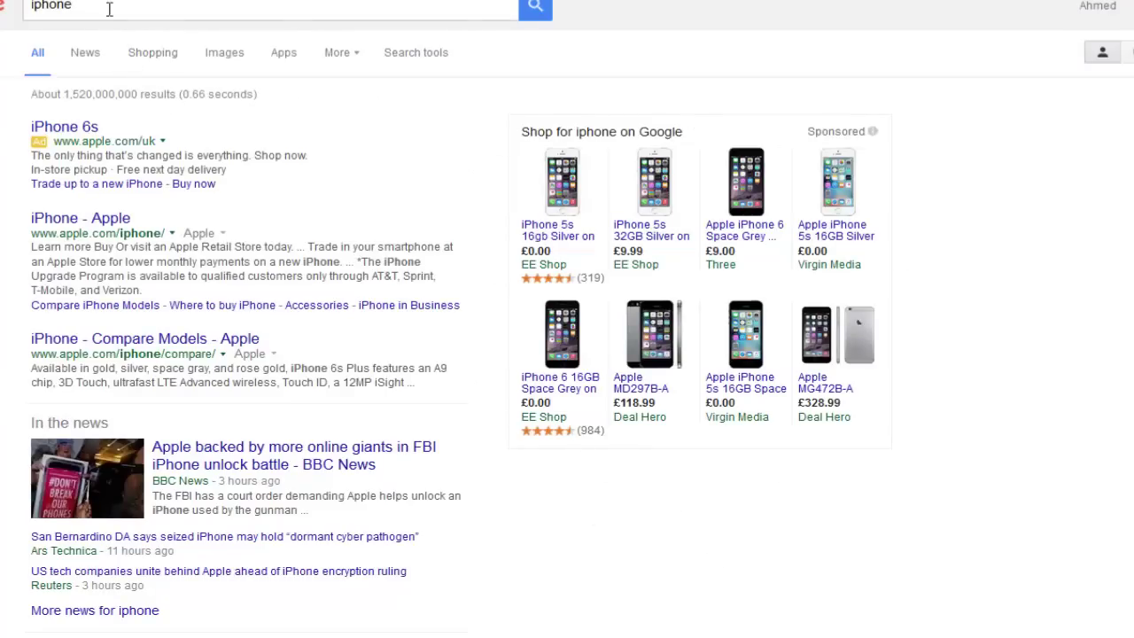
- Replace the iphone query with "seo services" and examine the ads above and below the organic results
drag(109, 9, 34, 7)
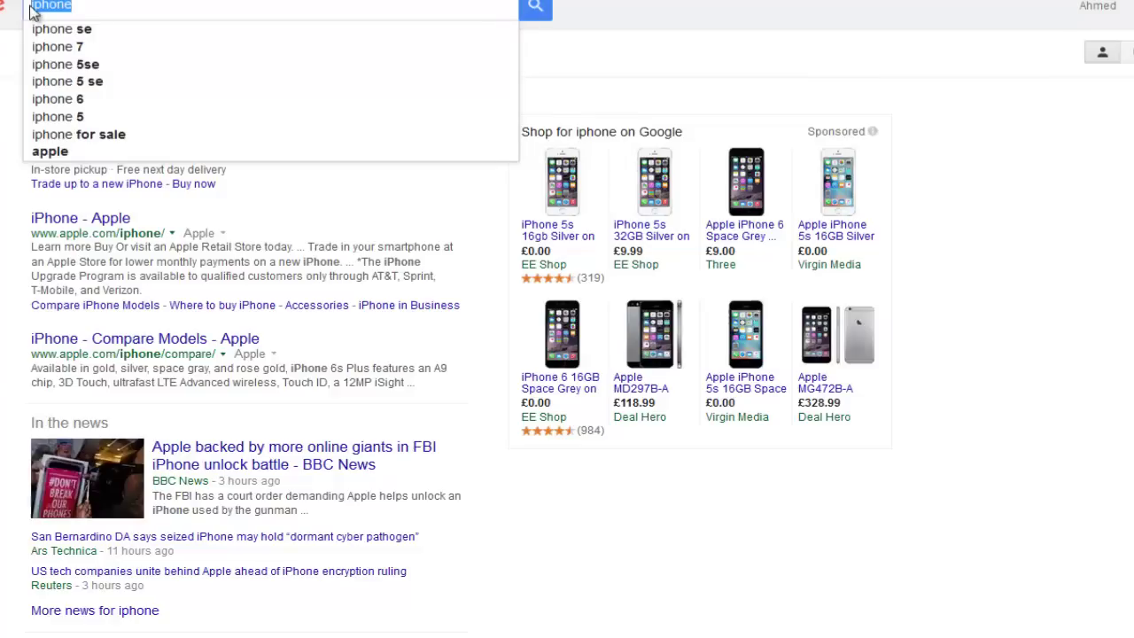
text(seo services)
key(Return)
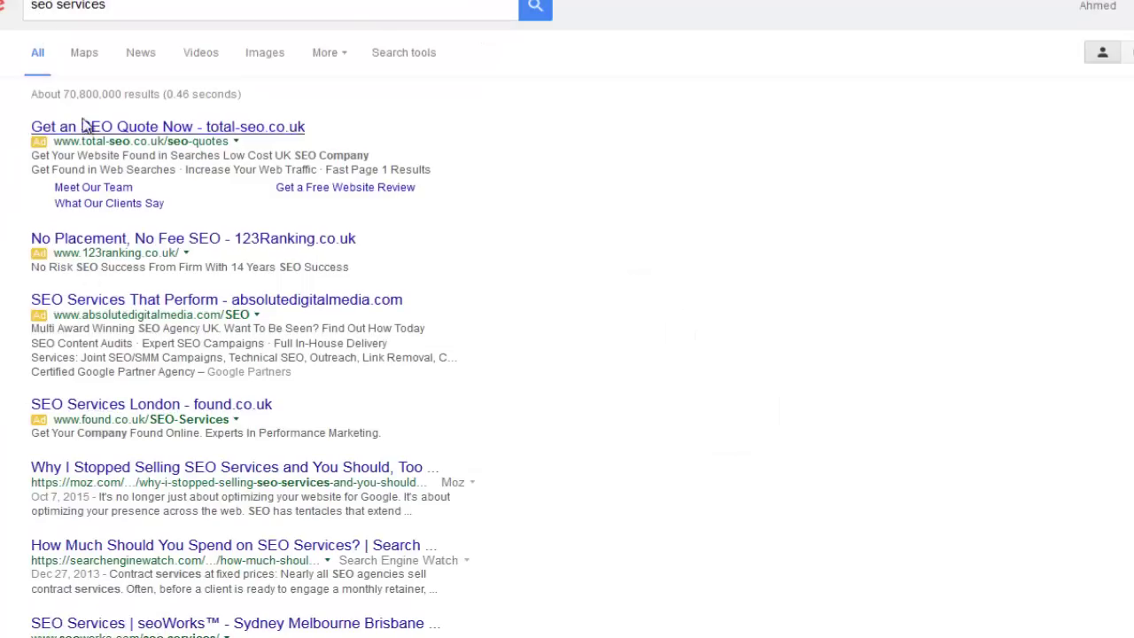
scroll(233, 459, down, 15)
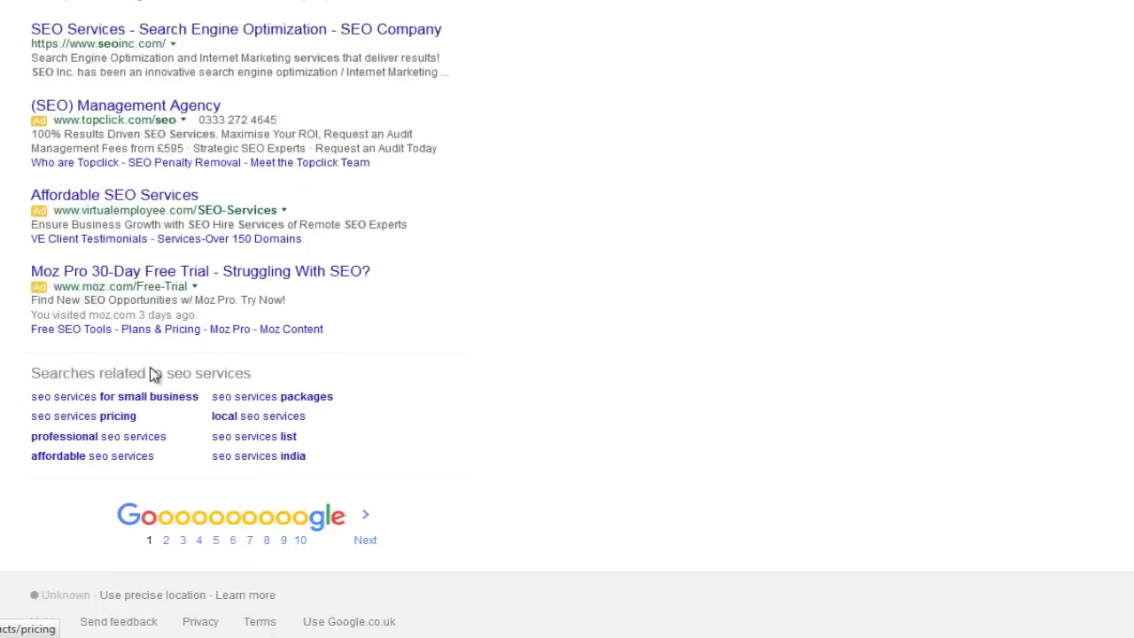
scroll(583, 592, up, 12)
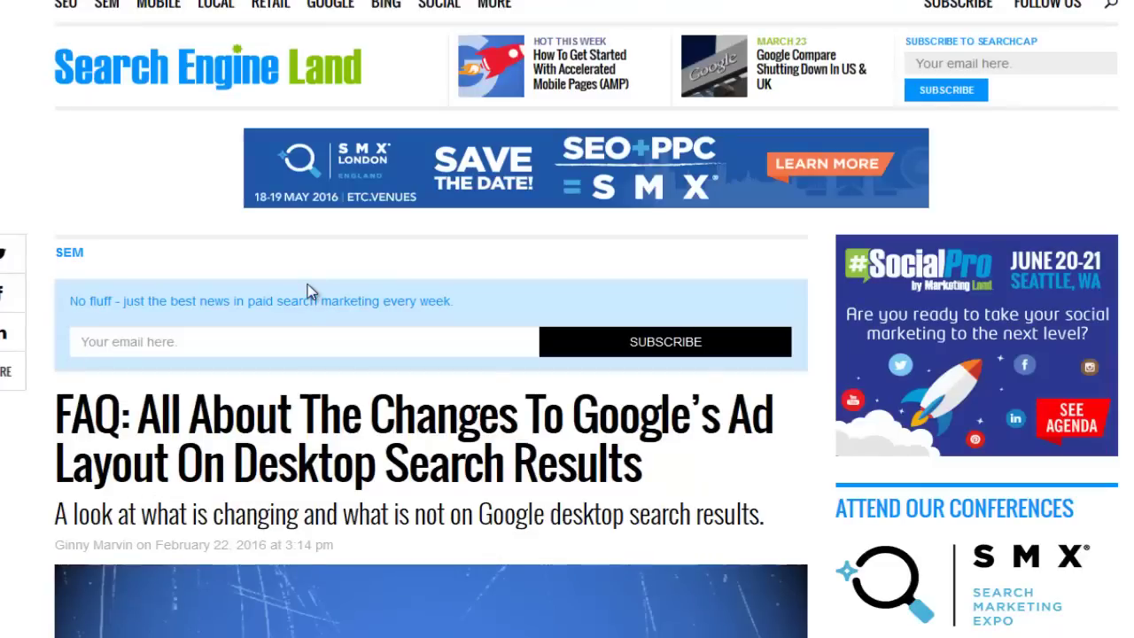
scroll(300, 499, down, 9)
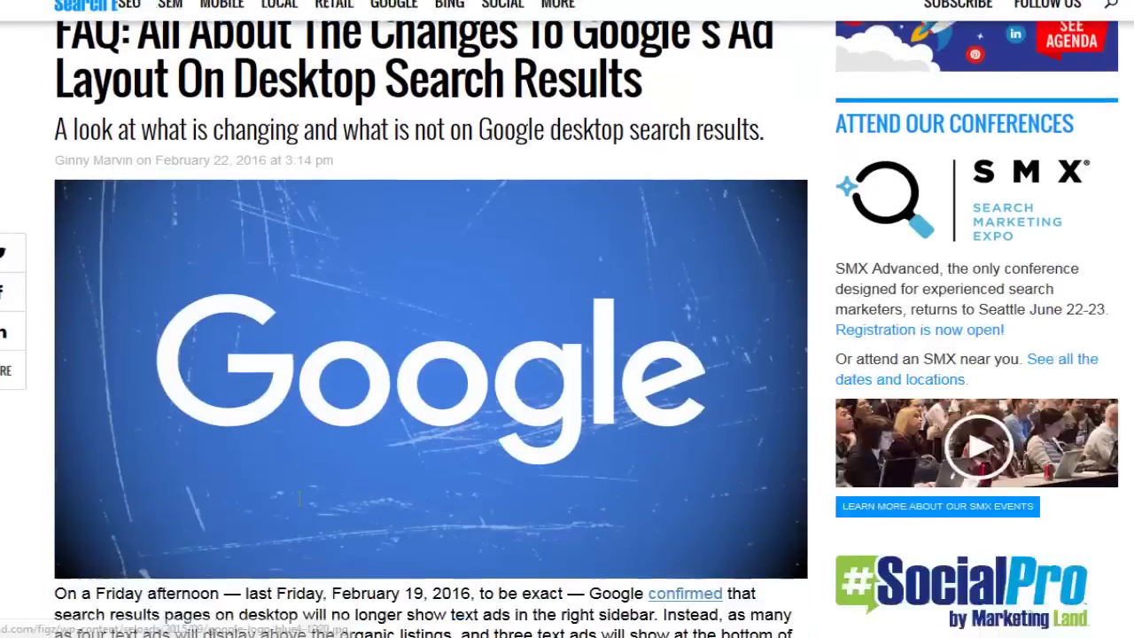
scroll(299, 503, down, 15)
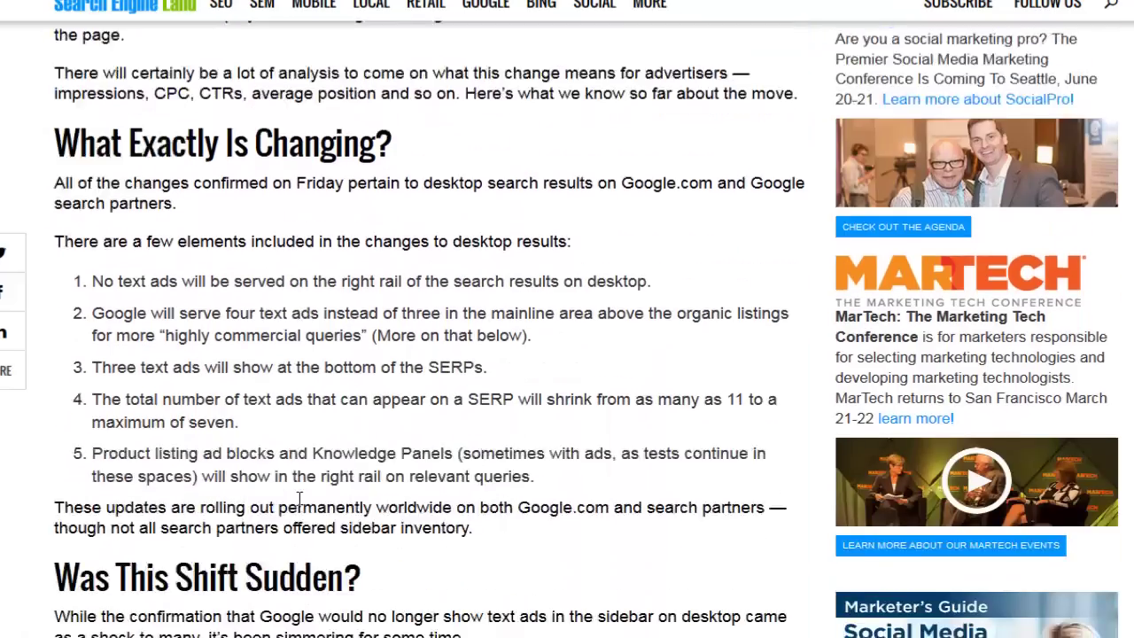
scroll(299, 505, down, 2)
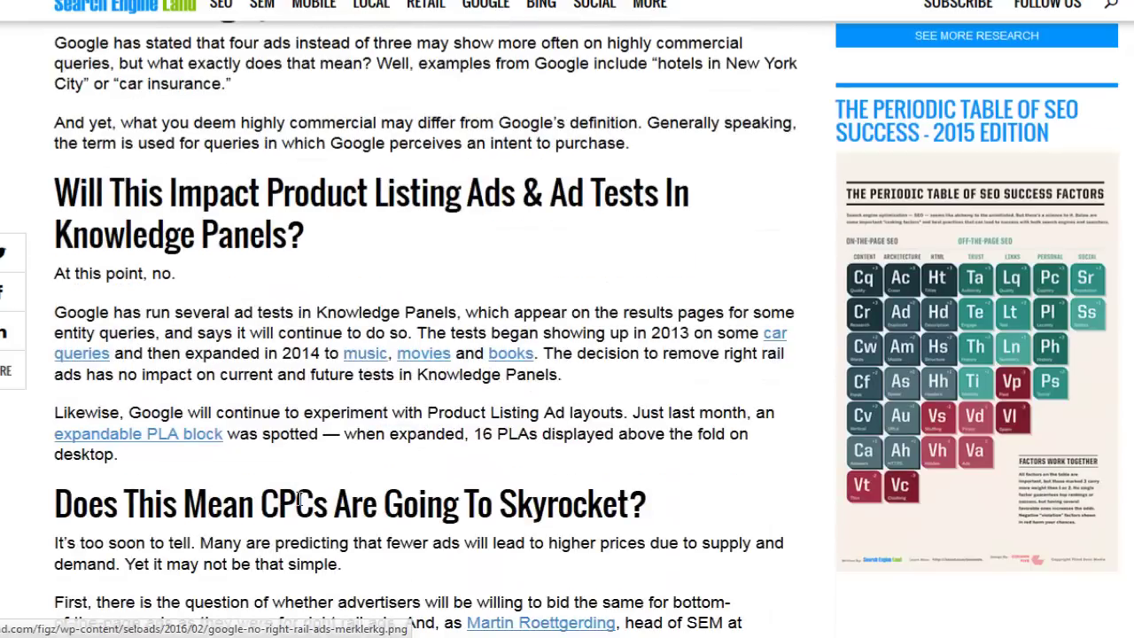
scroll(299, 505, up, 8)
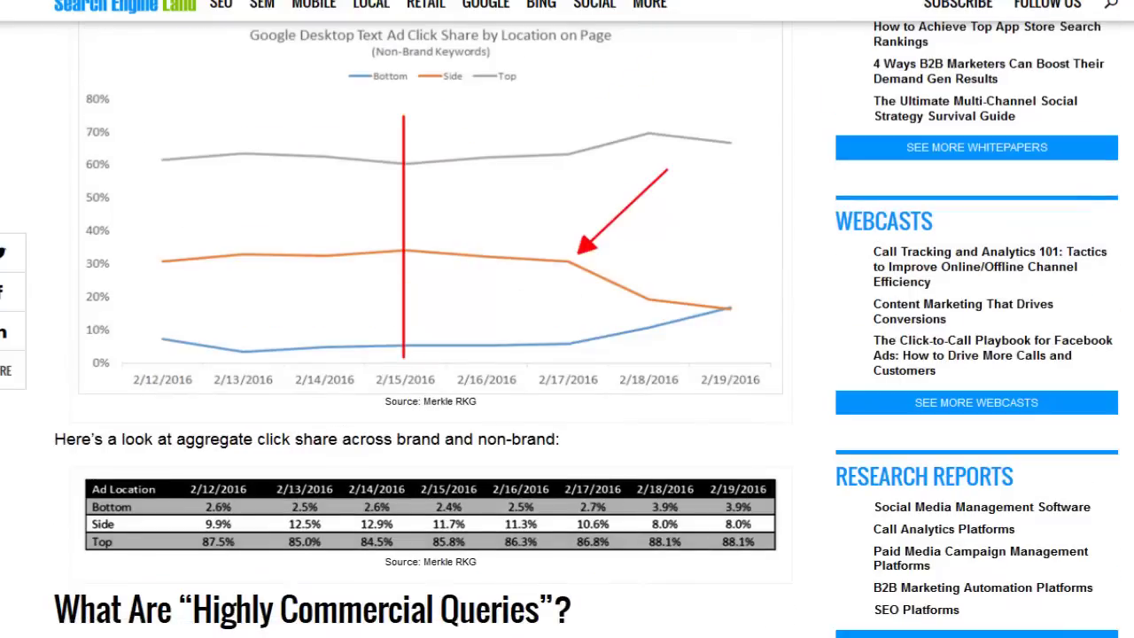
scroll(567, 399, up, 15)
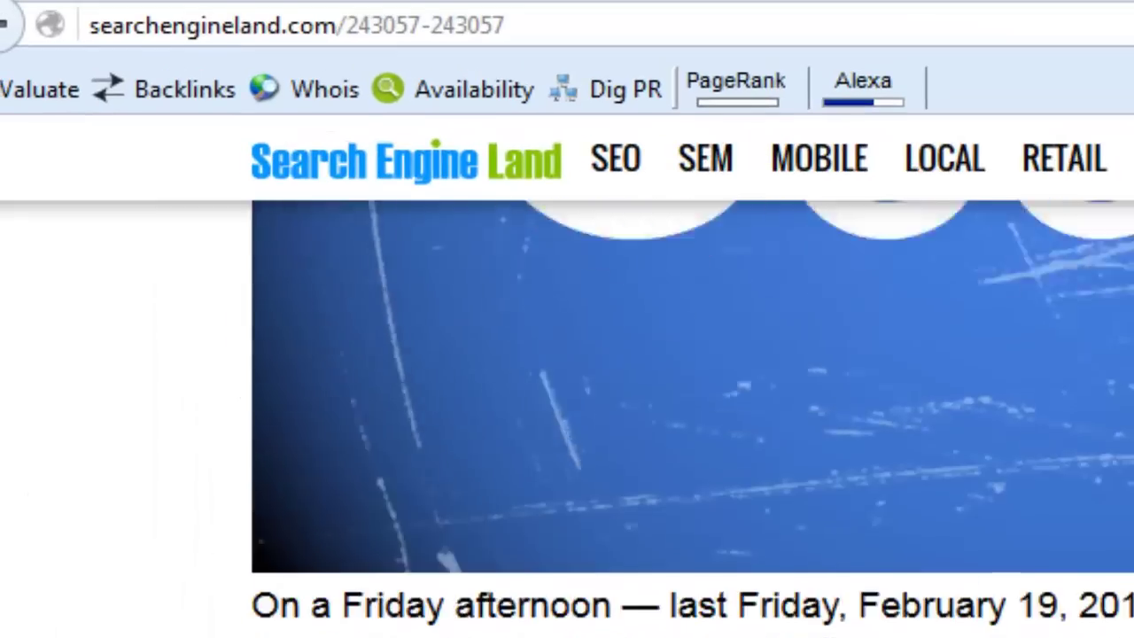
scroll(567, 398, up, 5)
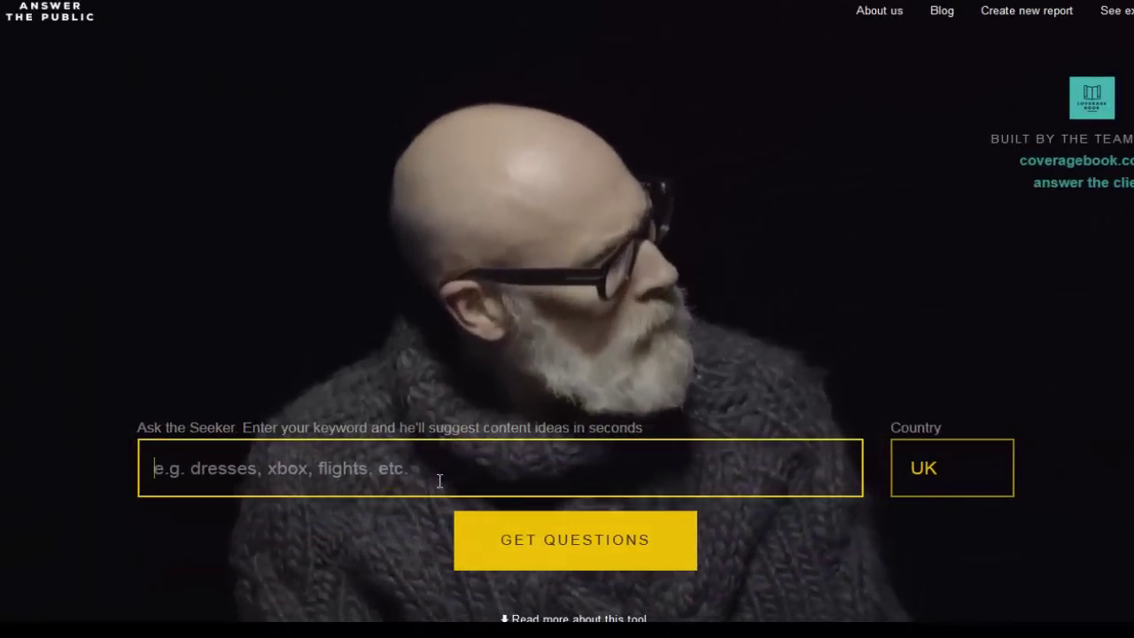
- Generate an Answer the Public question report for the keyword "seo" with the country set to UK
text(seo)
key(Return)
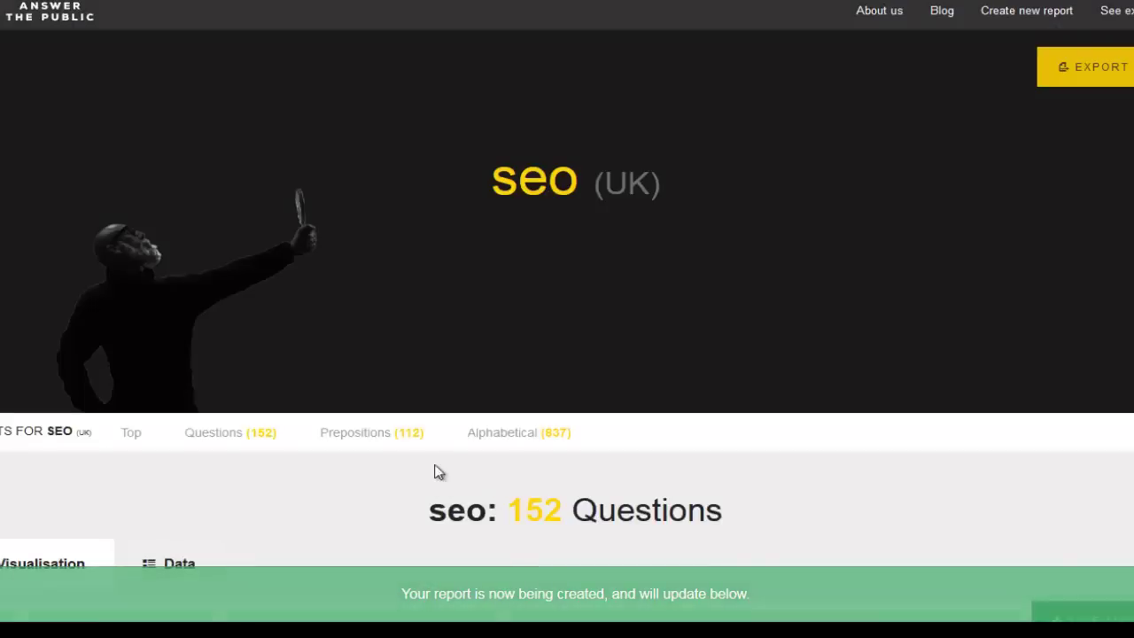
scroll(355, 474, down, 1)
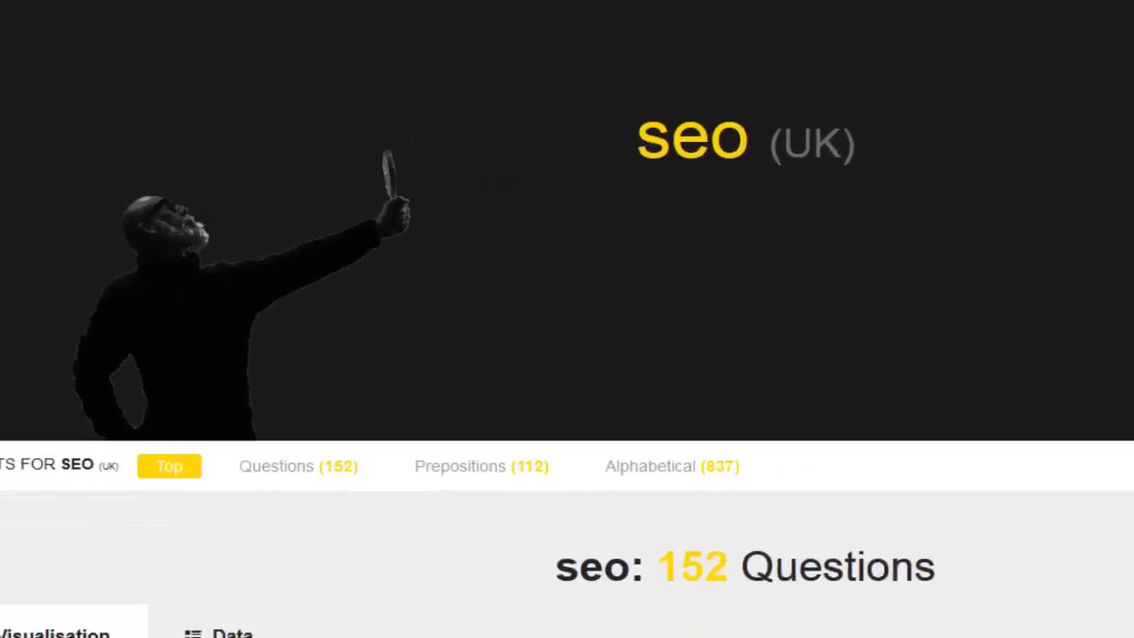
- Export the seo report to CSV, open it in Microsoft Excel and look through the list of keyword suggestions
click(1066, 92)
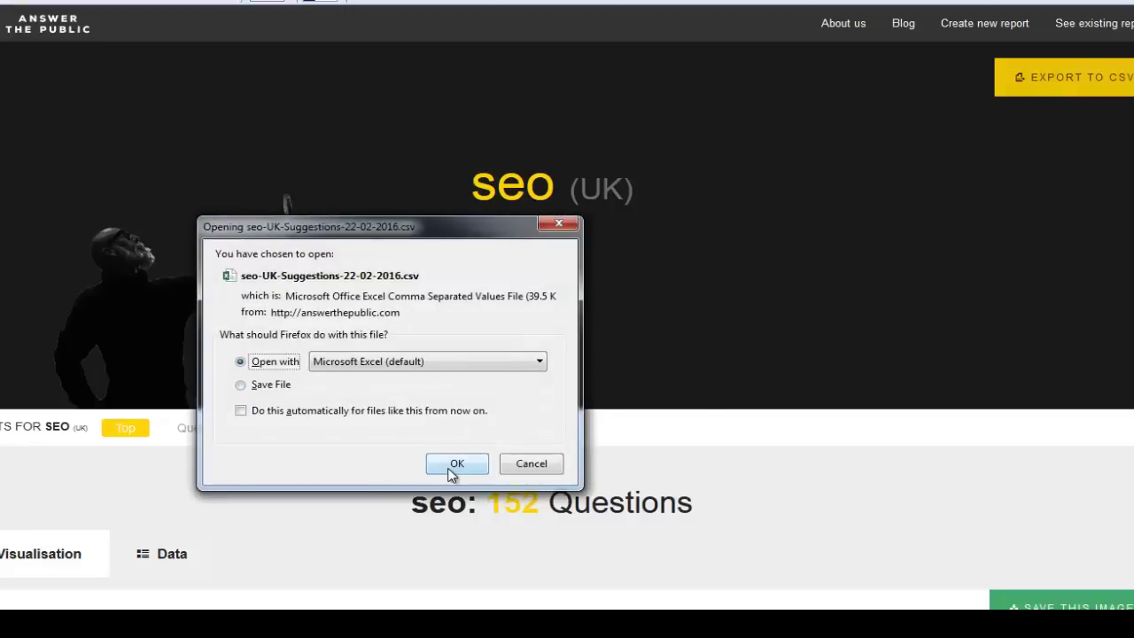
click(455, 462)
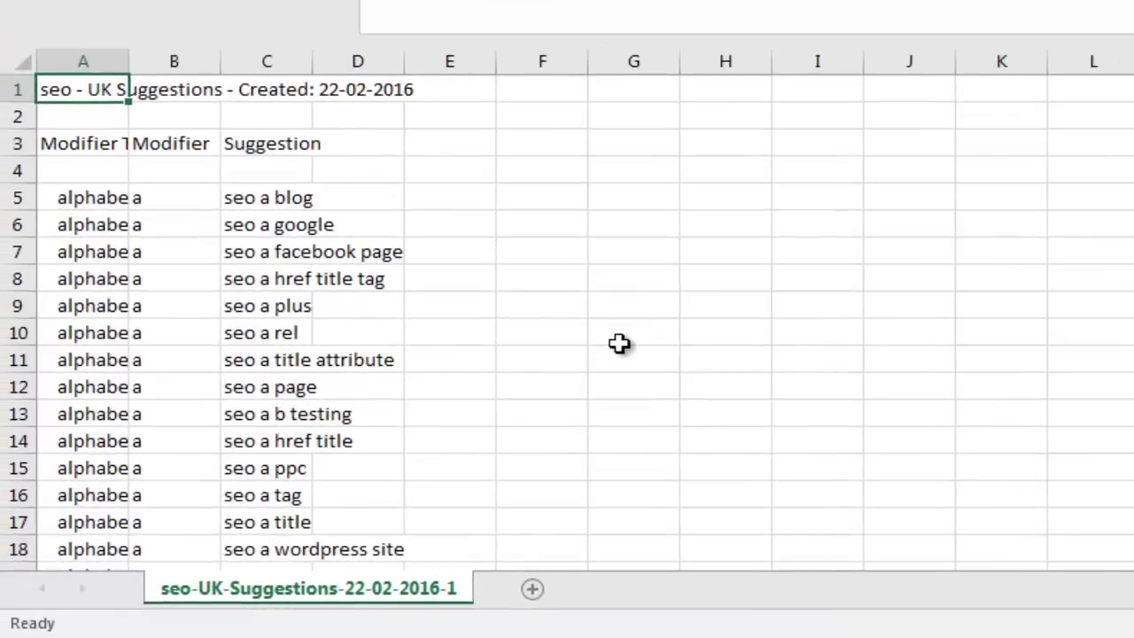
click(349, 415)
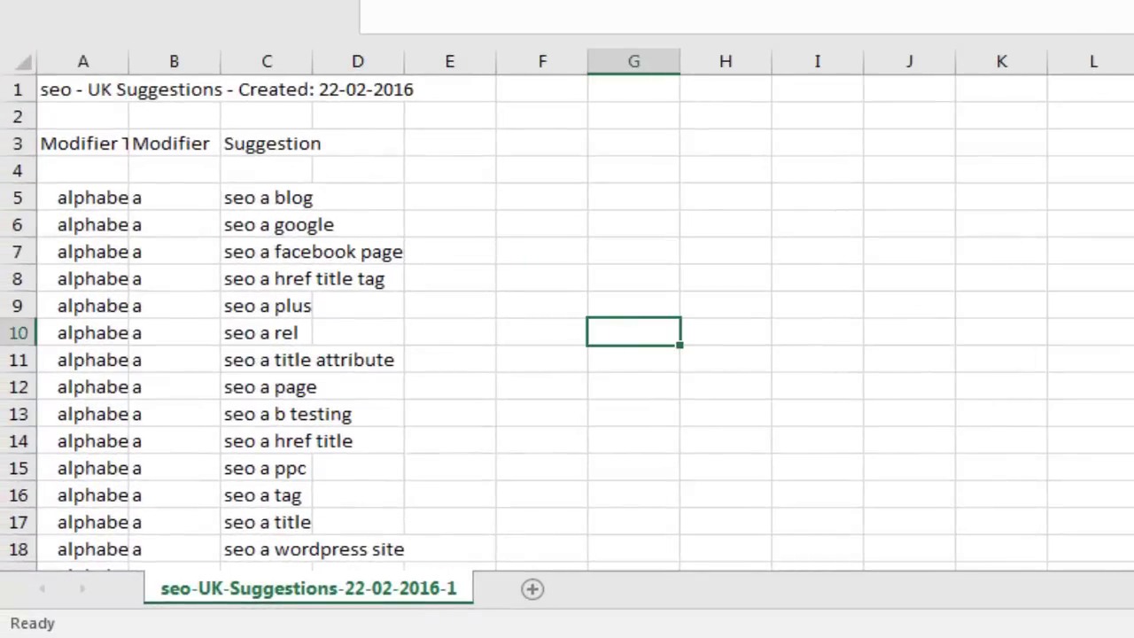
scroll(567, 319, down, 20)
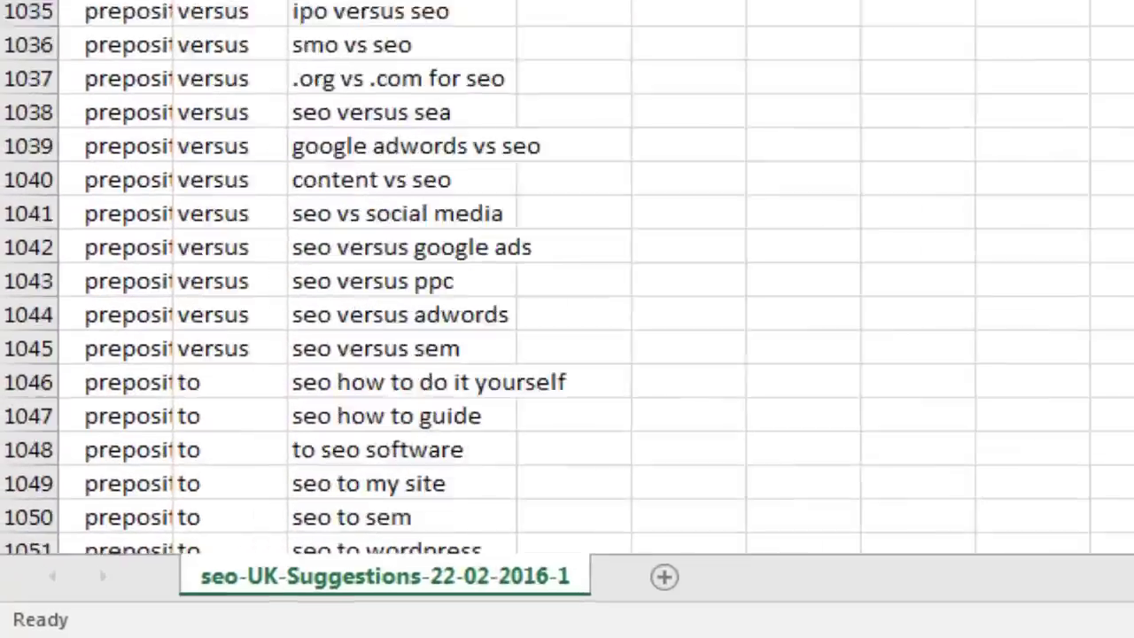
scroll(567, 266, down, 20)
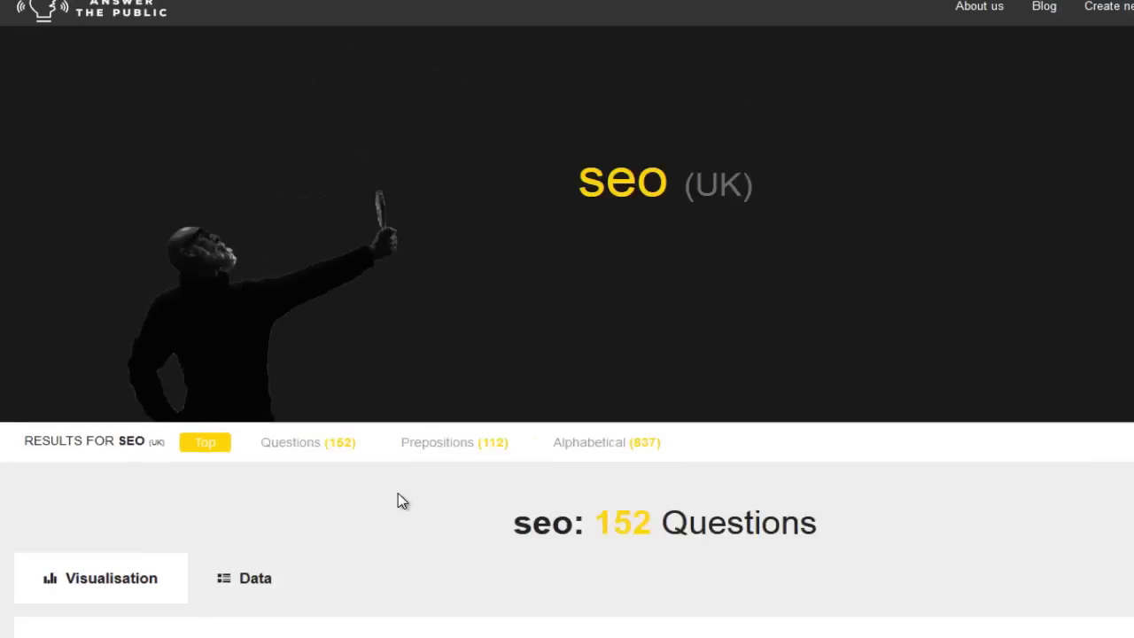
- Examine the seo questions in the report as a visualisation and as data lists
scroll(399, 499, down, 3)
scroll(401, 501, down, 3)
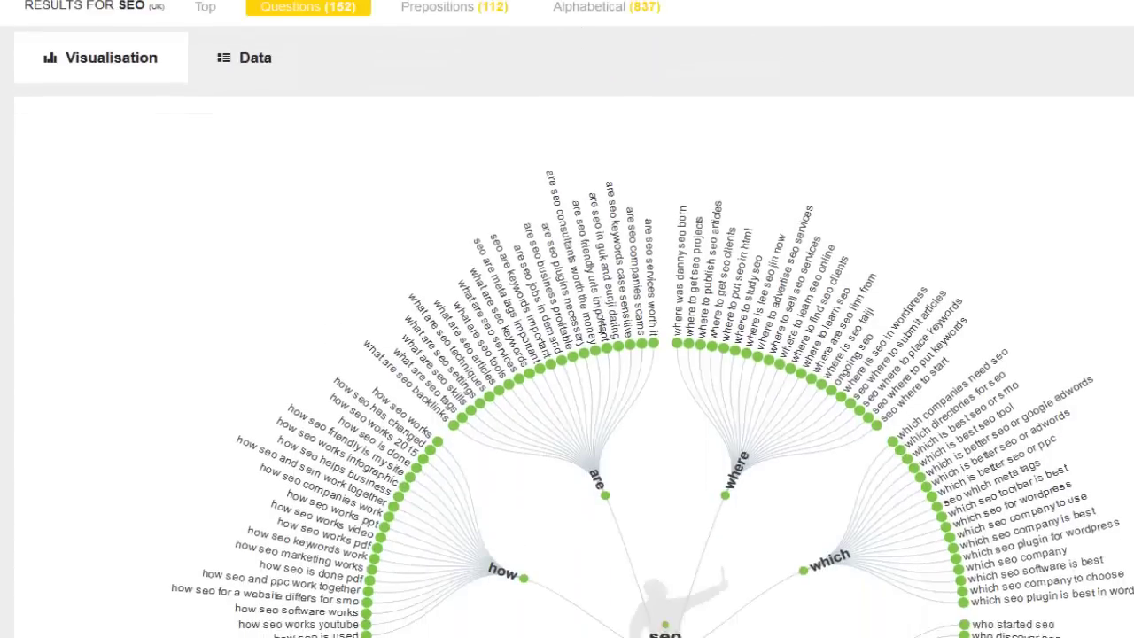
scroll(642, 158, up, 1)
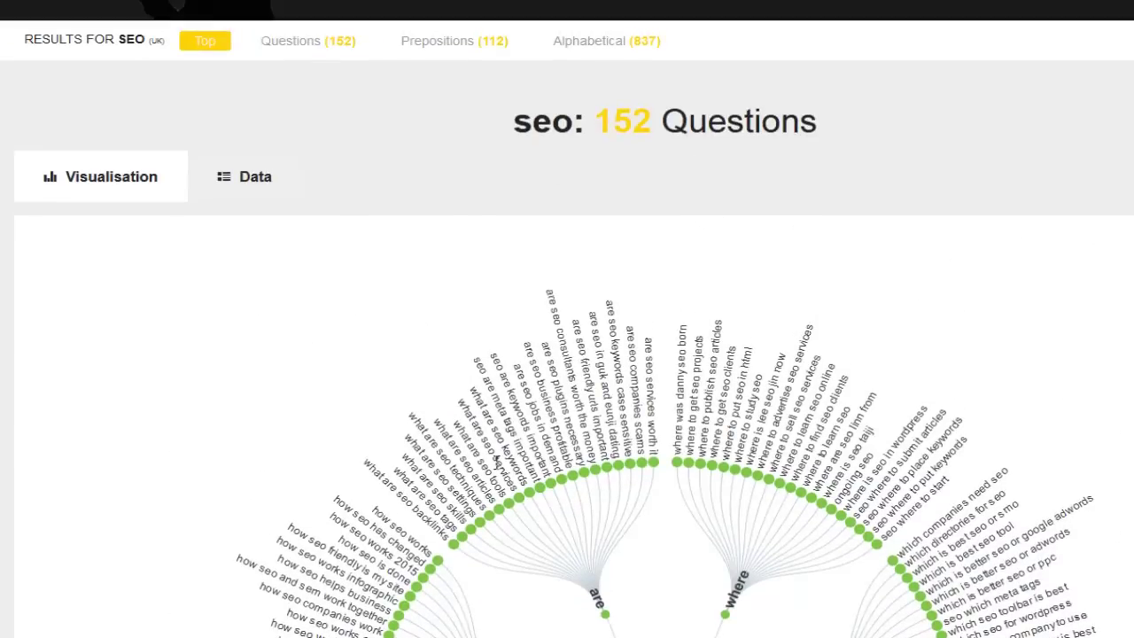
click(268, 180)
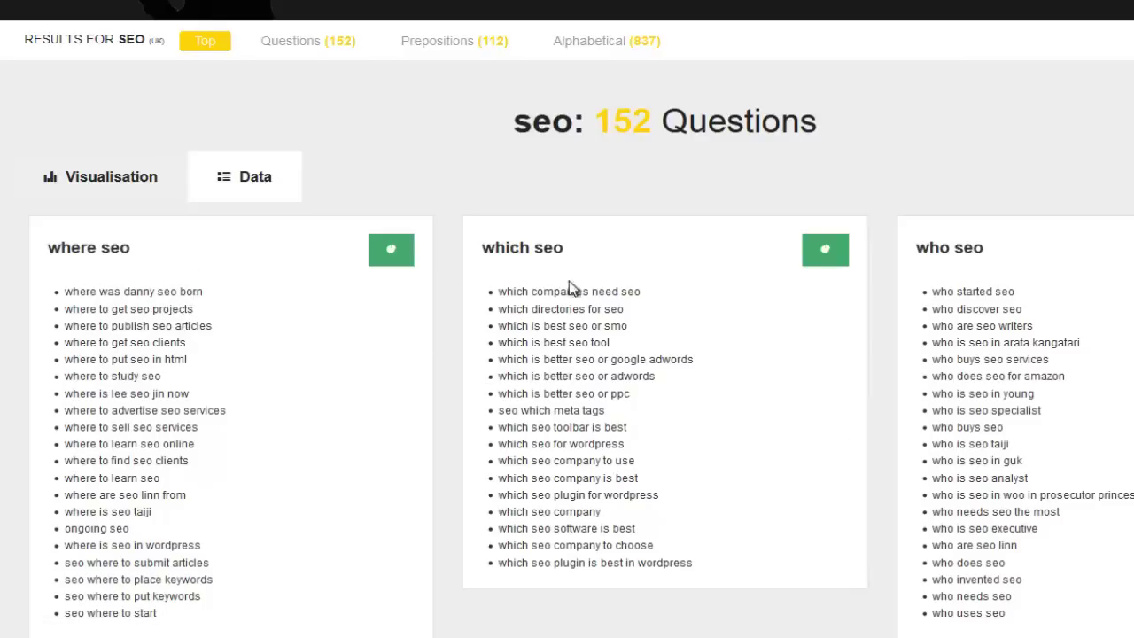
scroll(597, 352, down, 5)
scroll(434, 265, up, 5)
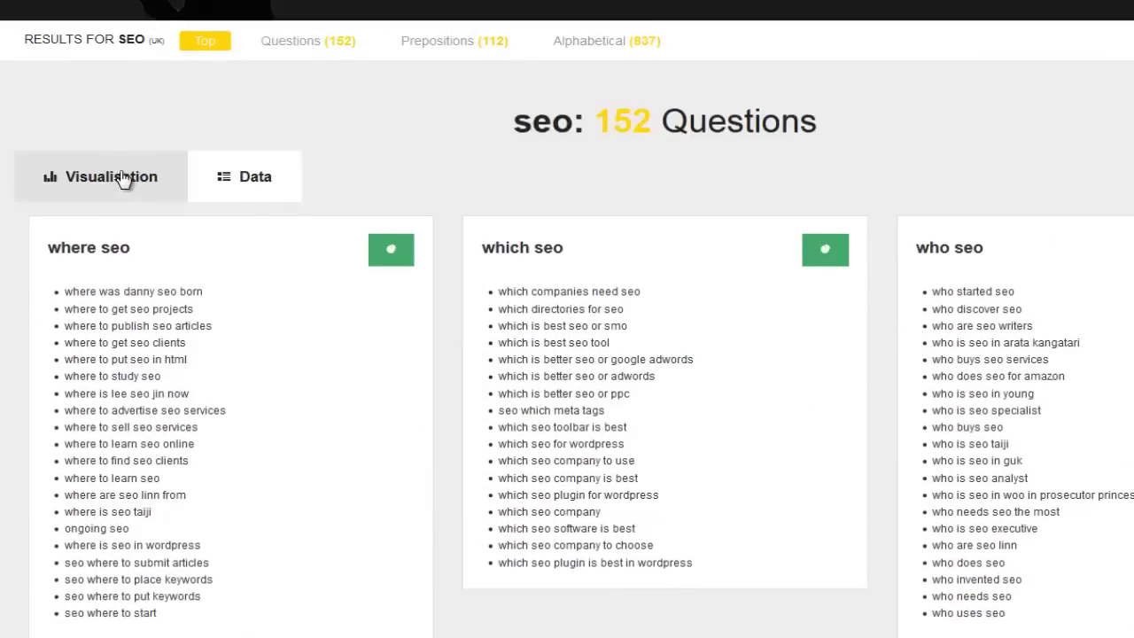
- Revisit the questions visualisation, return to the data view and highlight entries in the "where seo" list
click(119, 177)
scroll(496, 546, down, 3)
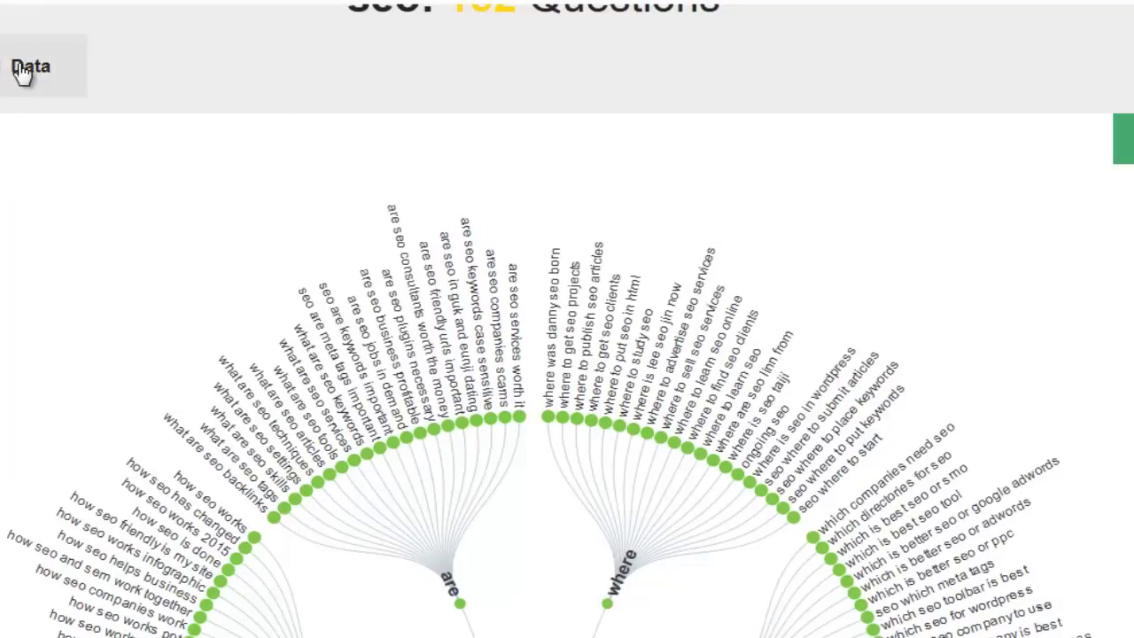
click(23, 71)
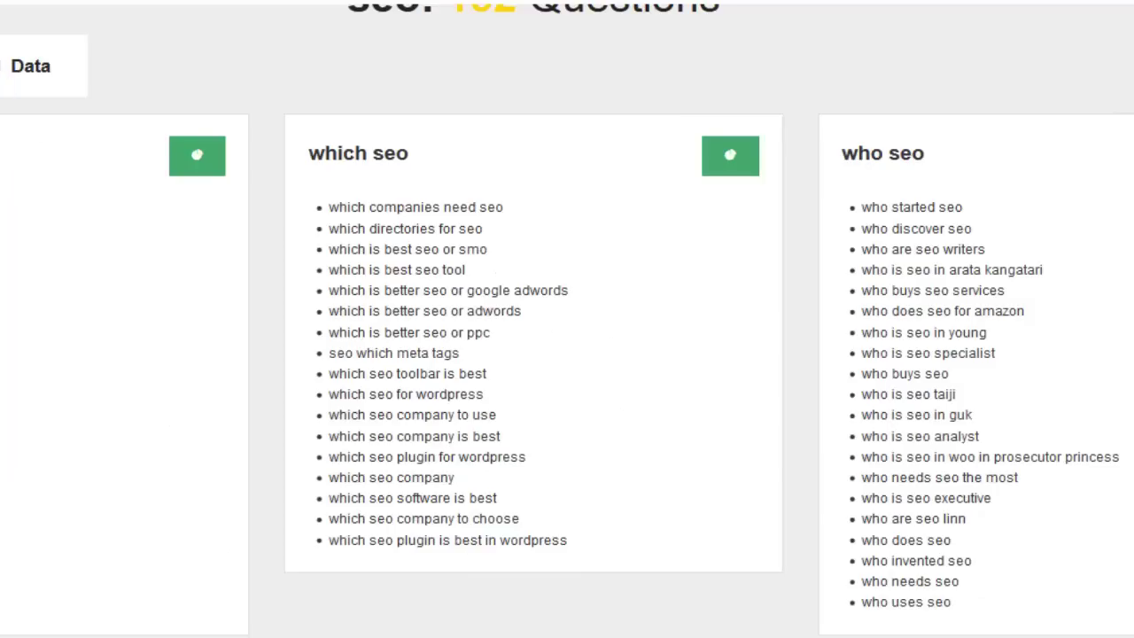
drag(71, 145, 193, 479)
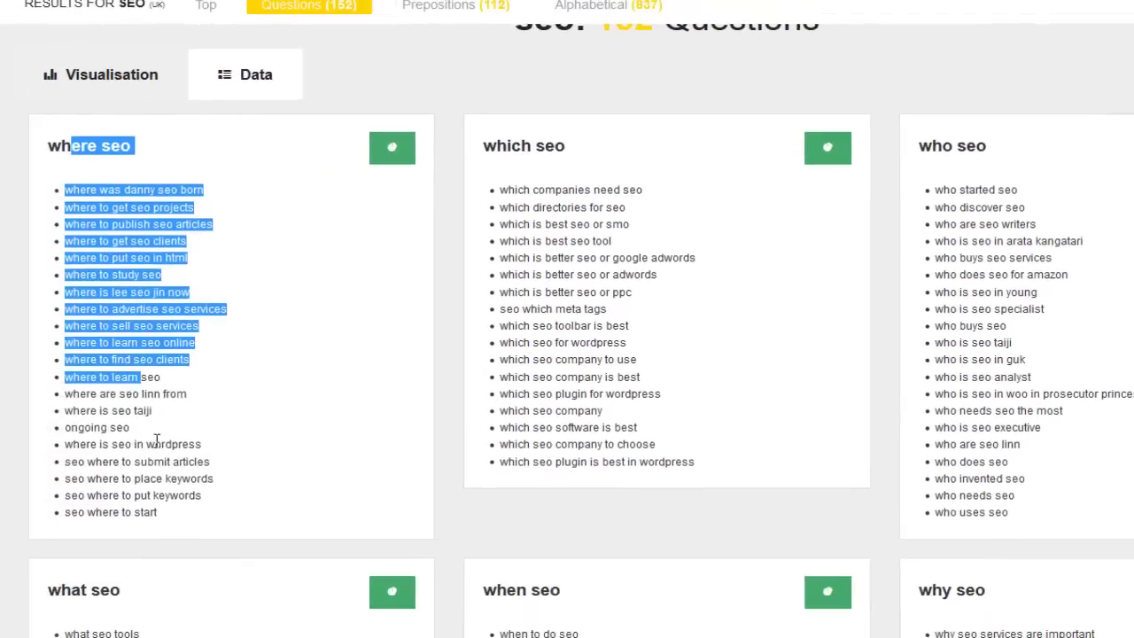
- Highlight entries in the "which seo" list and examine the "where seo" questions in their own branch diagram
drag(507, 190, 559, 411)
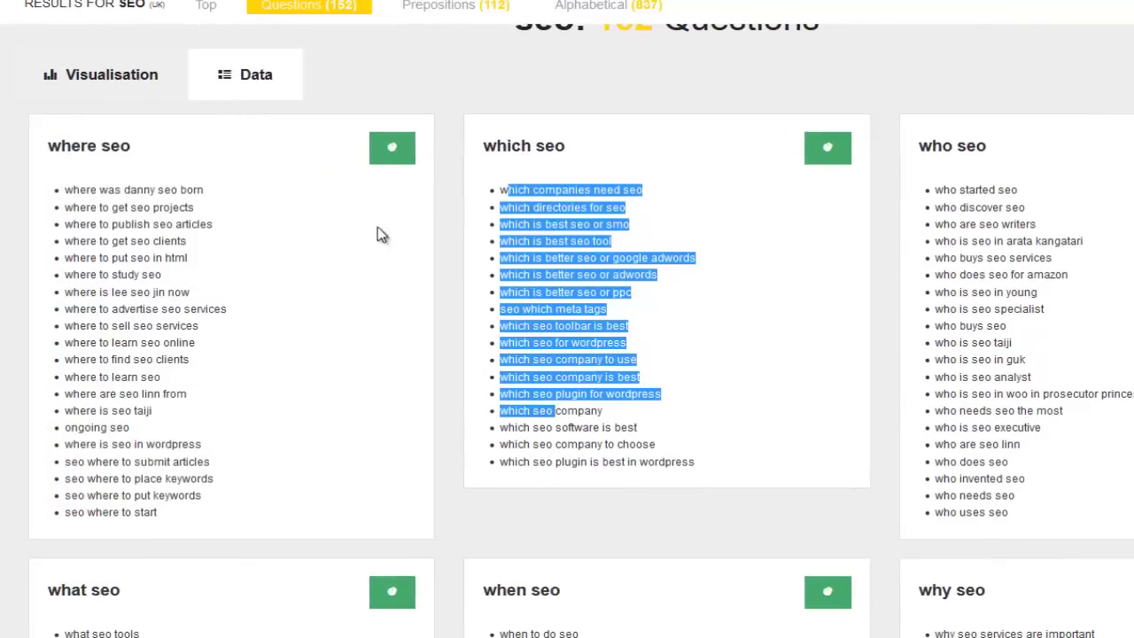
click(396, 156)
drag(594, 185, 611, 404)
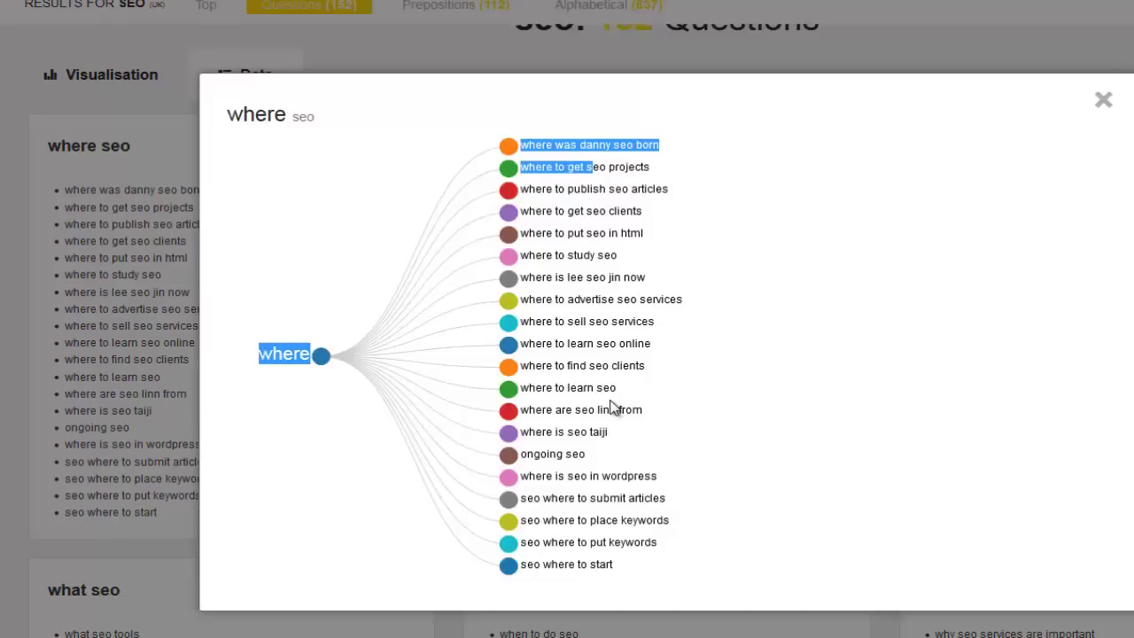
click(1103, 99)
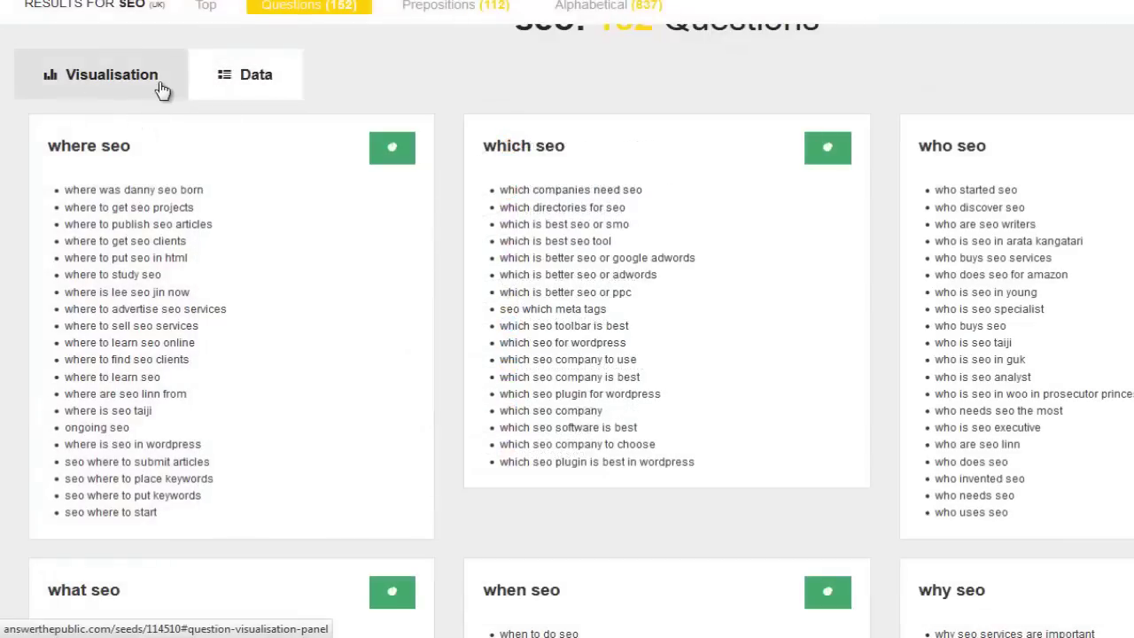
- Return the seo questions to the visualisation and examine the prepositions wheel further down the report
click(157, 88)
scroll(709, 284, down, 10)
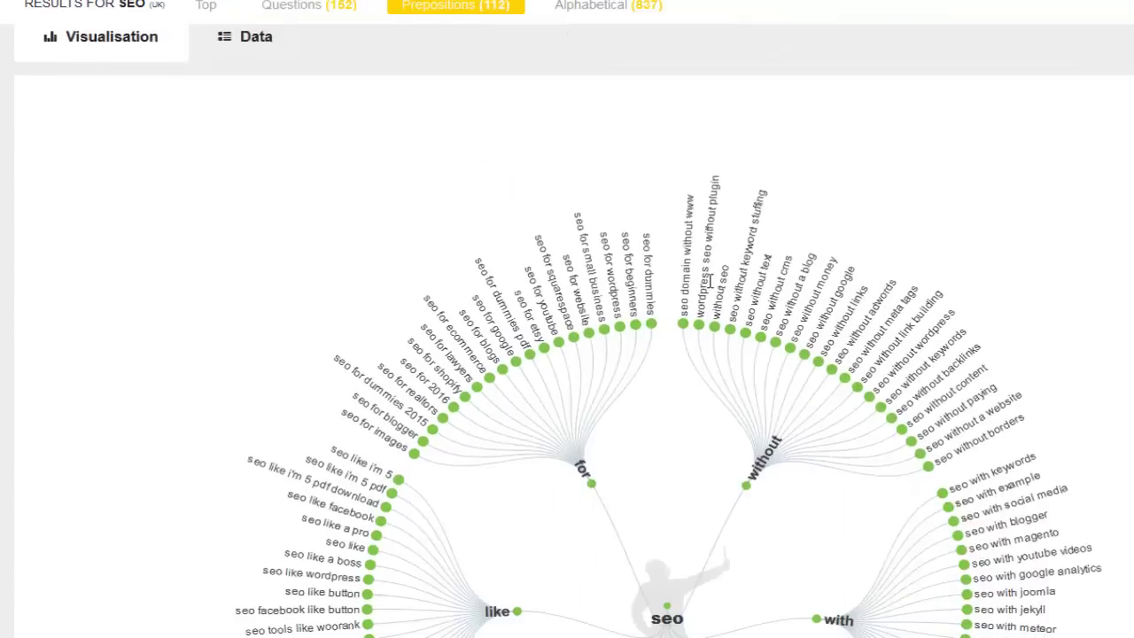
scroll(708, 284, down, 2)
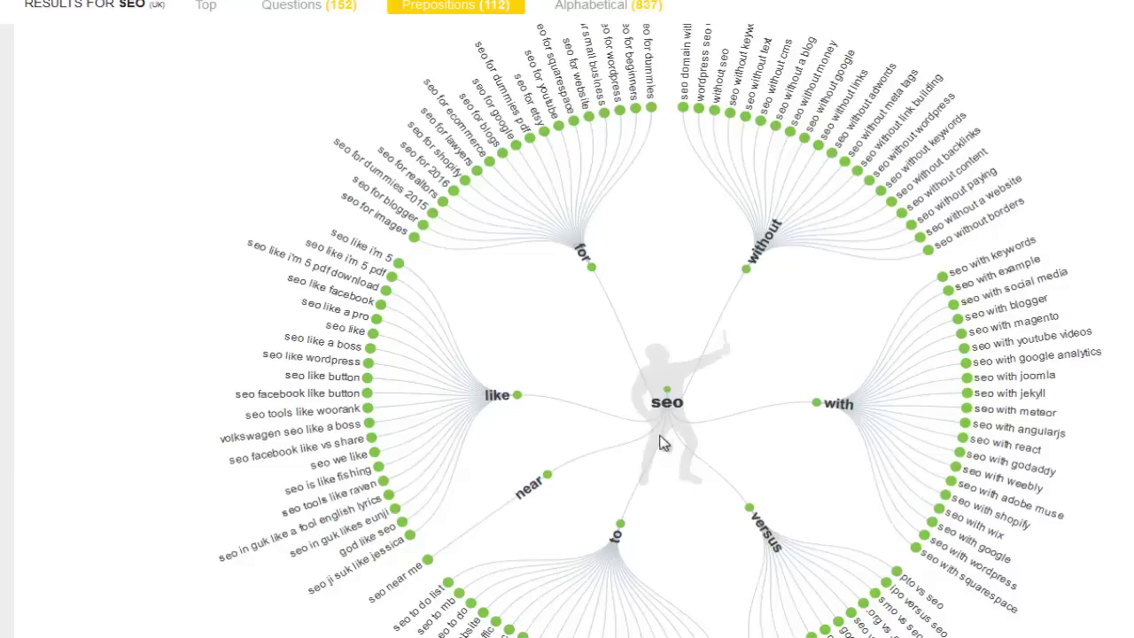
click(431, 7)
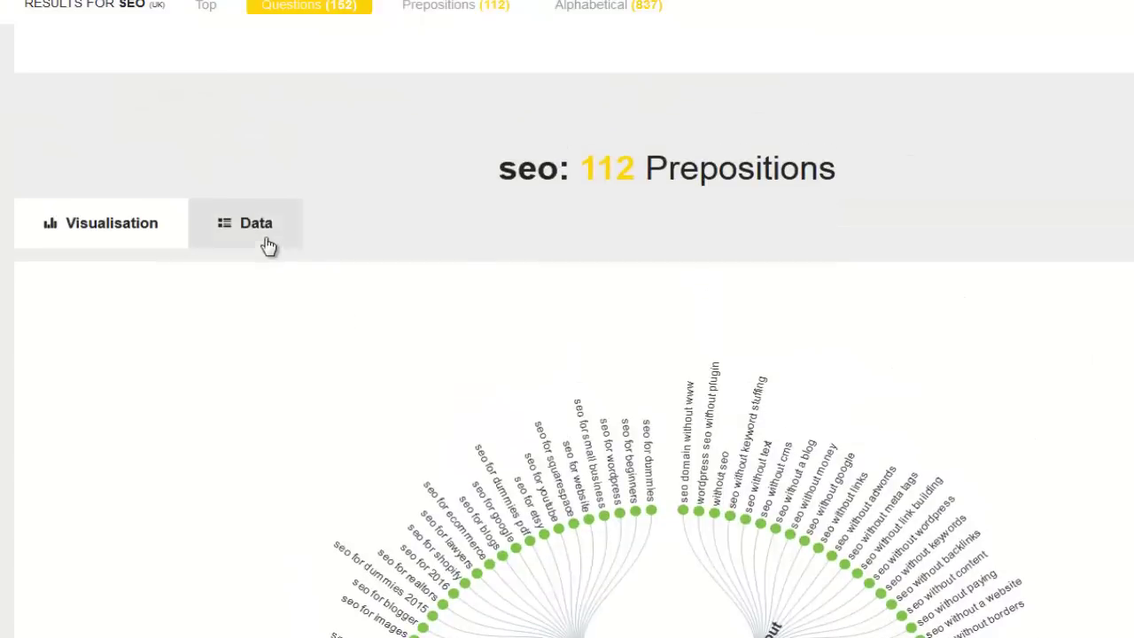
- Examine the seo prepositions as data lists, highlighting entries under "seo without", and switch back to the visualisation
click(268, 246)
scroll(81, 119, down, 2)
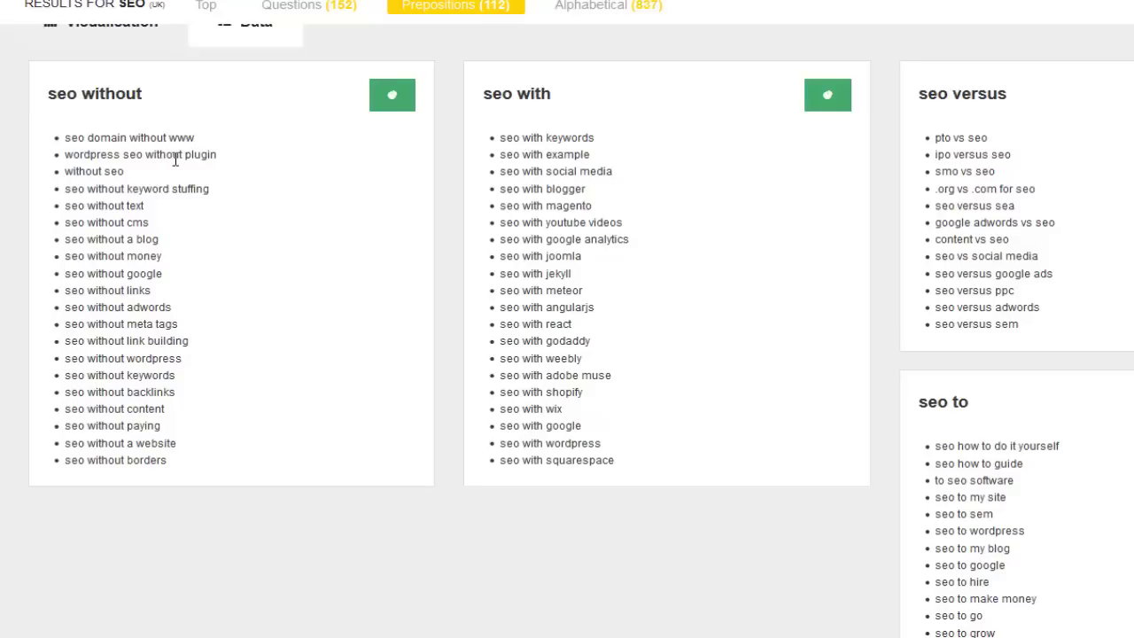
drag(102, 171, 132, 365)
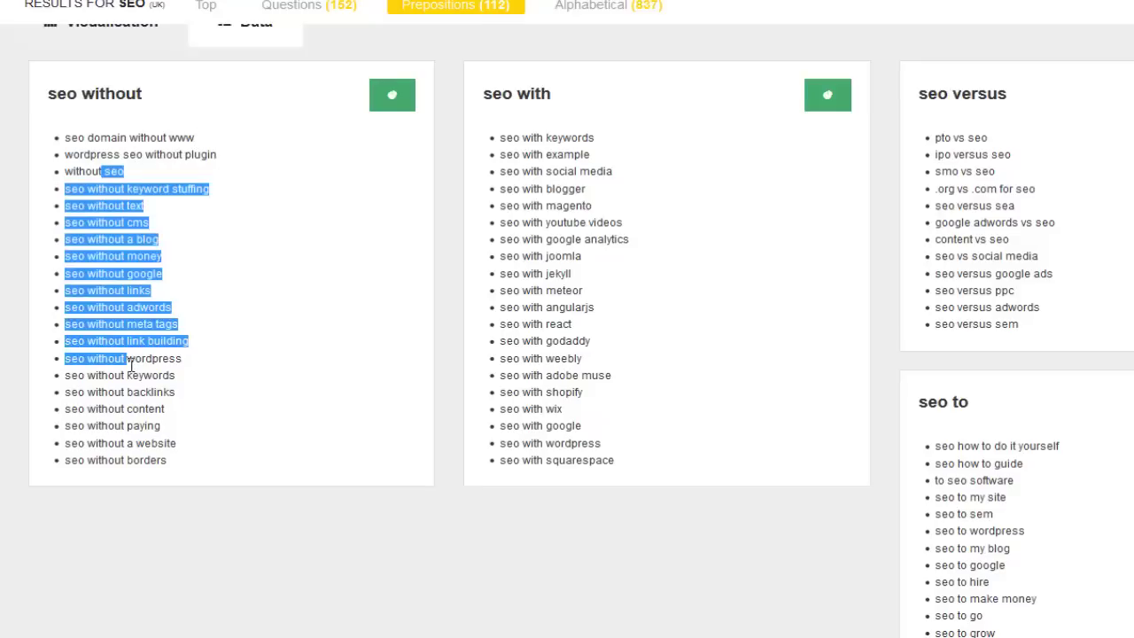
click(132, 366)
scroll(128, 292, up, 3)
click(122, 229)
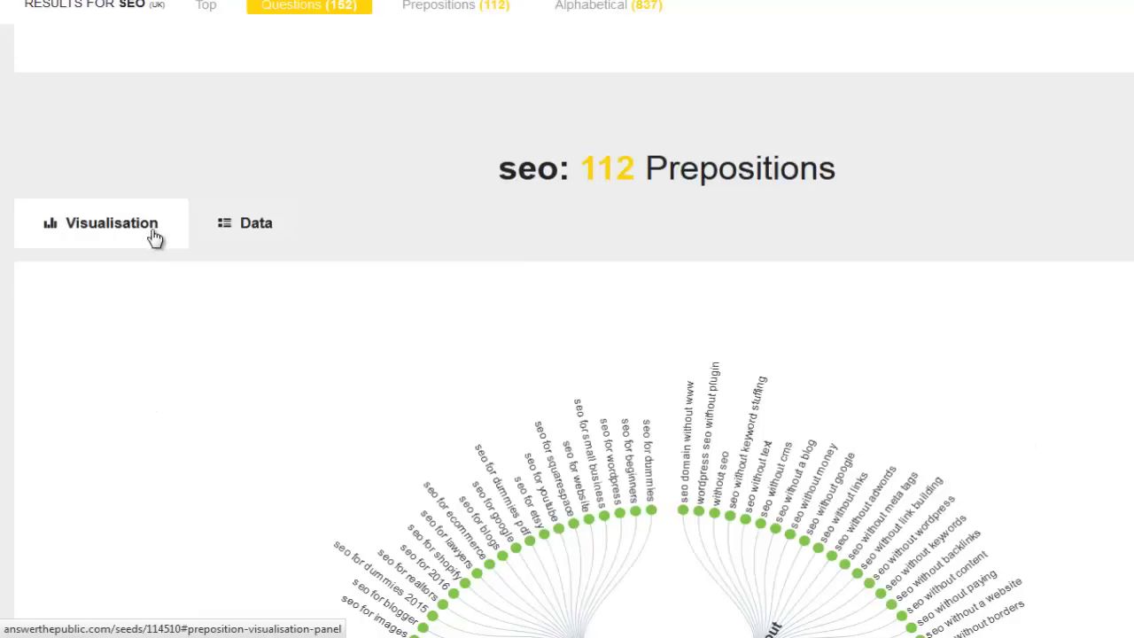
- Look through the alphabetical seo suggestions down to the end of the report and return to its beginning
scroll(188, 259, down, 10)
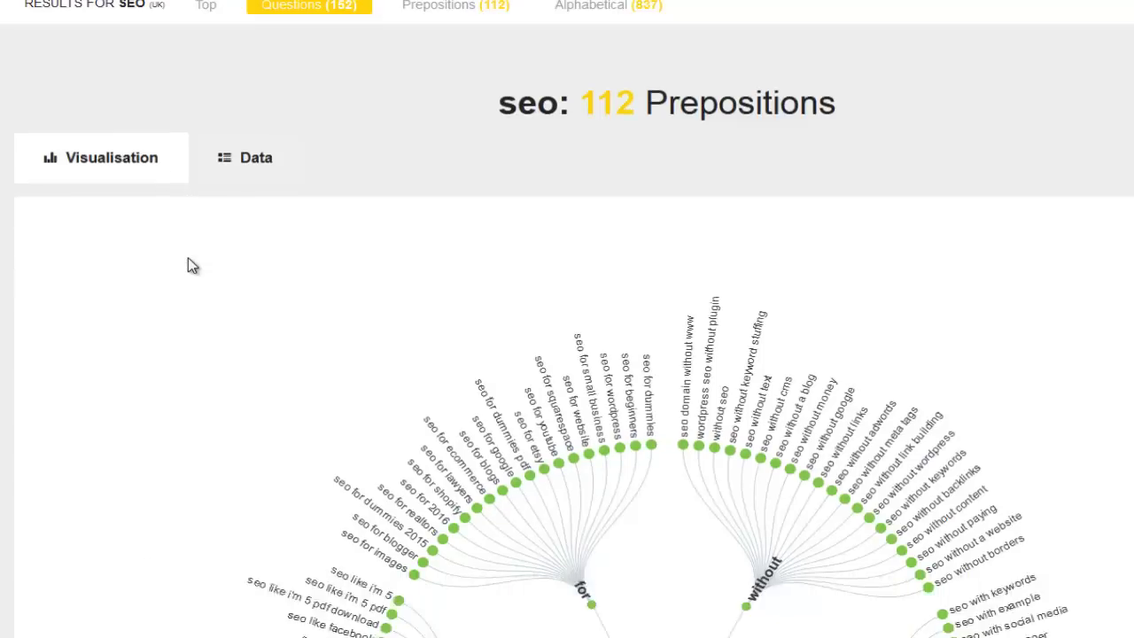
scroll(181, 270, down, 5)
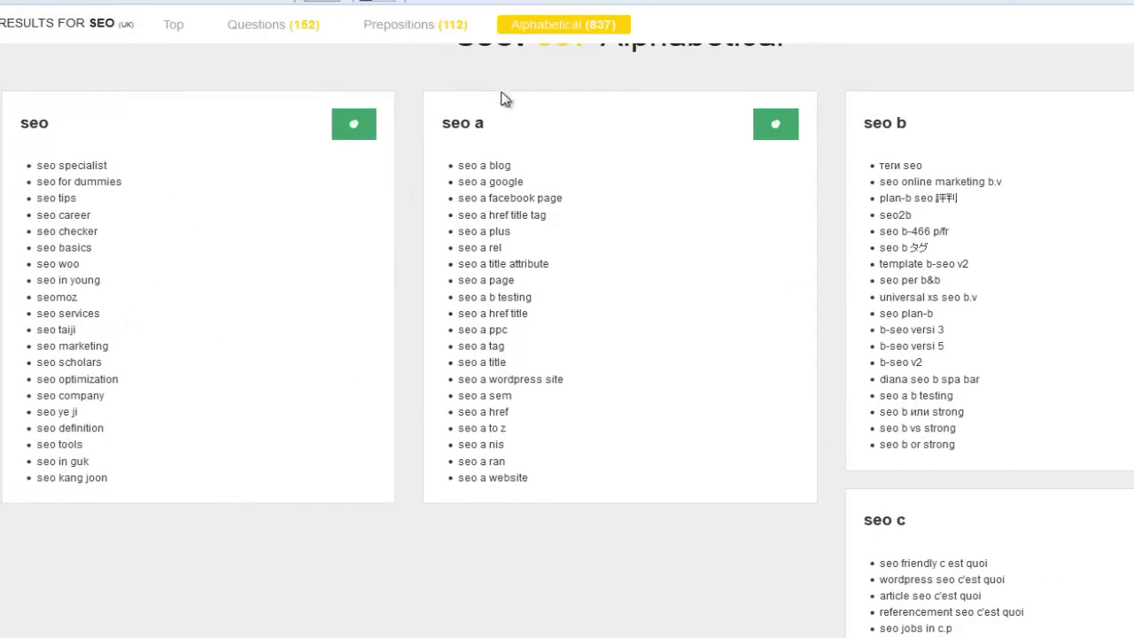
scroll(886, 363, down, 15)
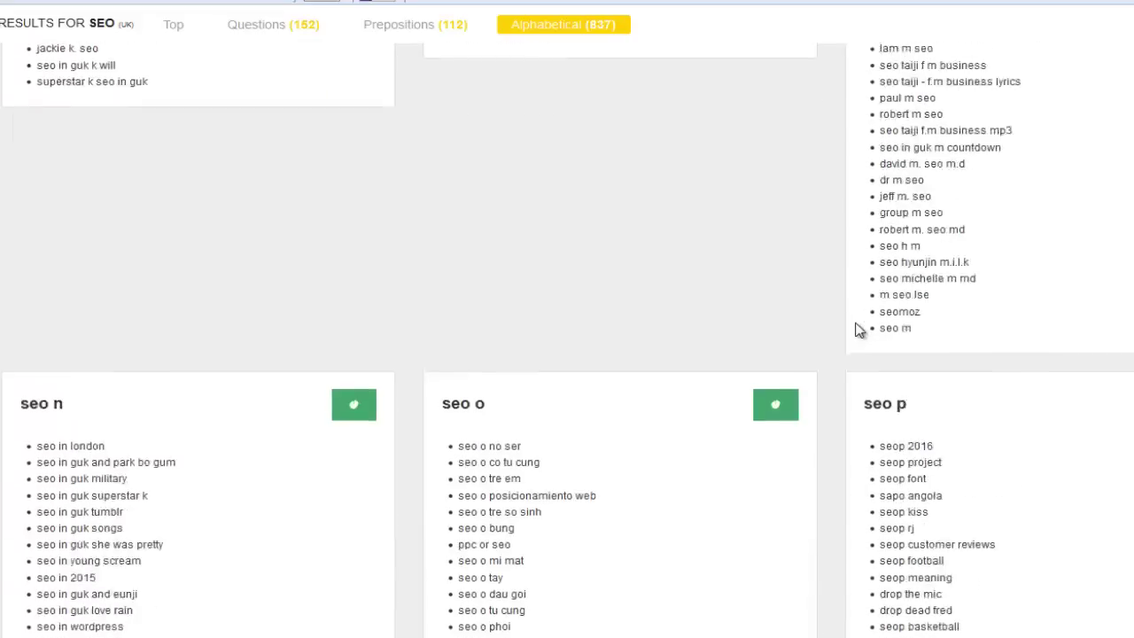
scroll(856, 330, down, 20)
middle_click(736, 475)
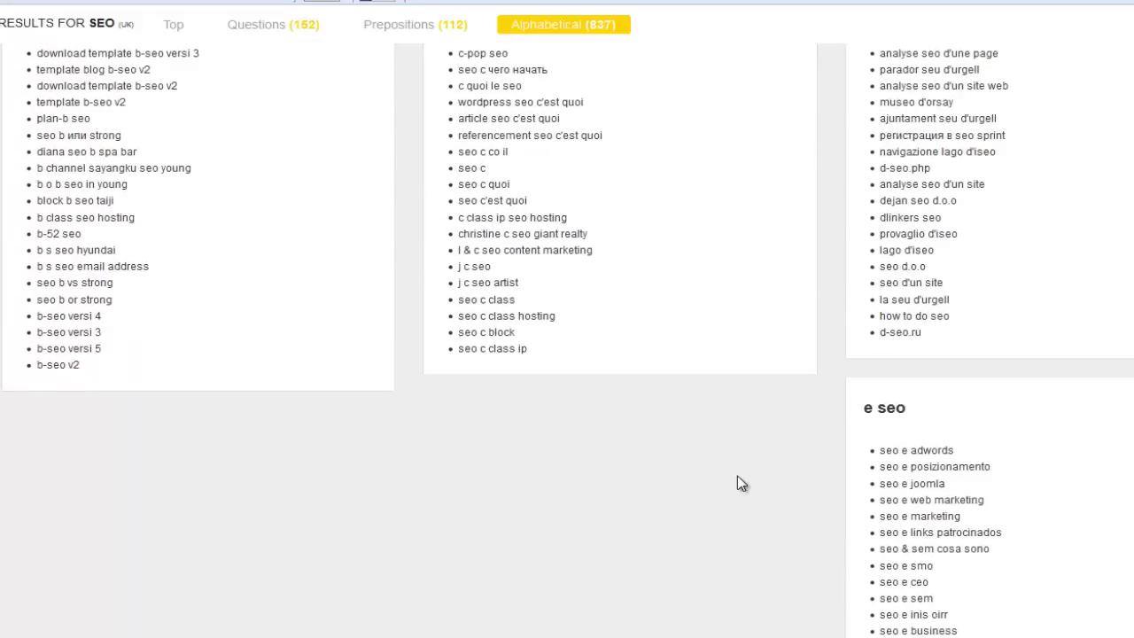
scroll(737, 474, down, 20)
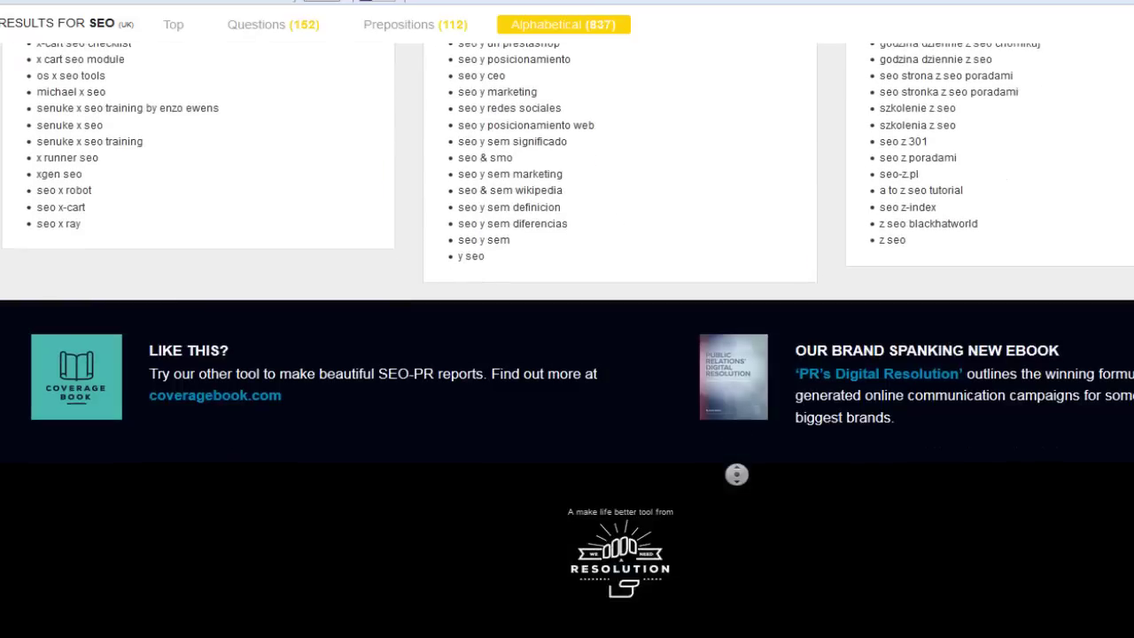
middle_click(785, 505)
scroll(808, 557, up, 20)
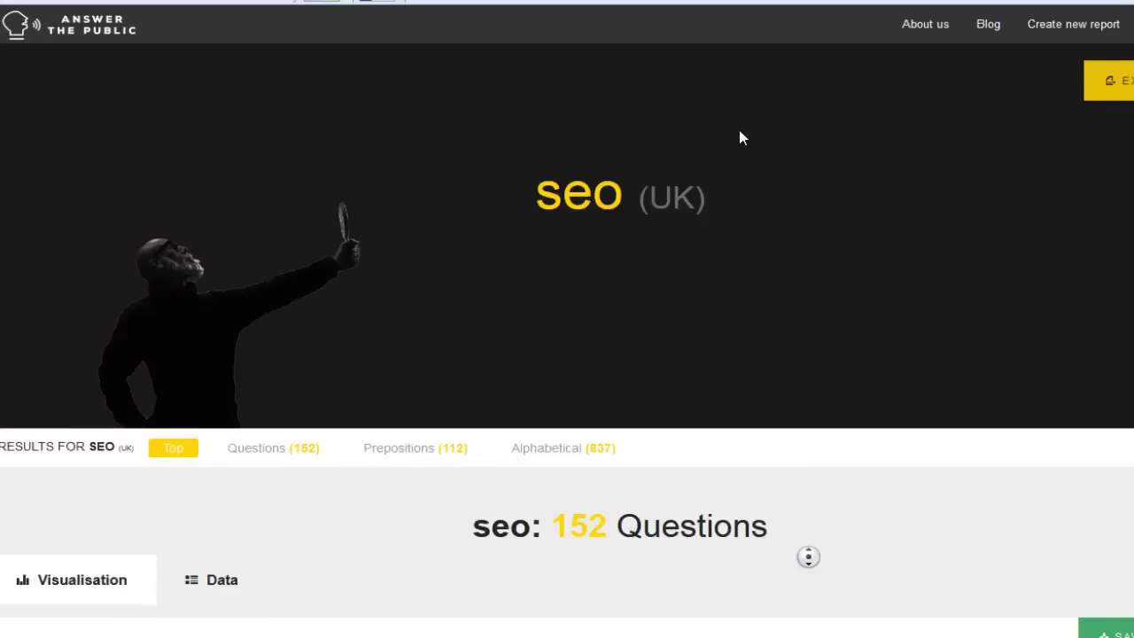
middle_click(743, 138)
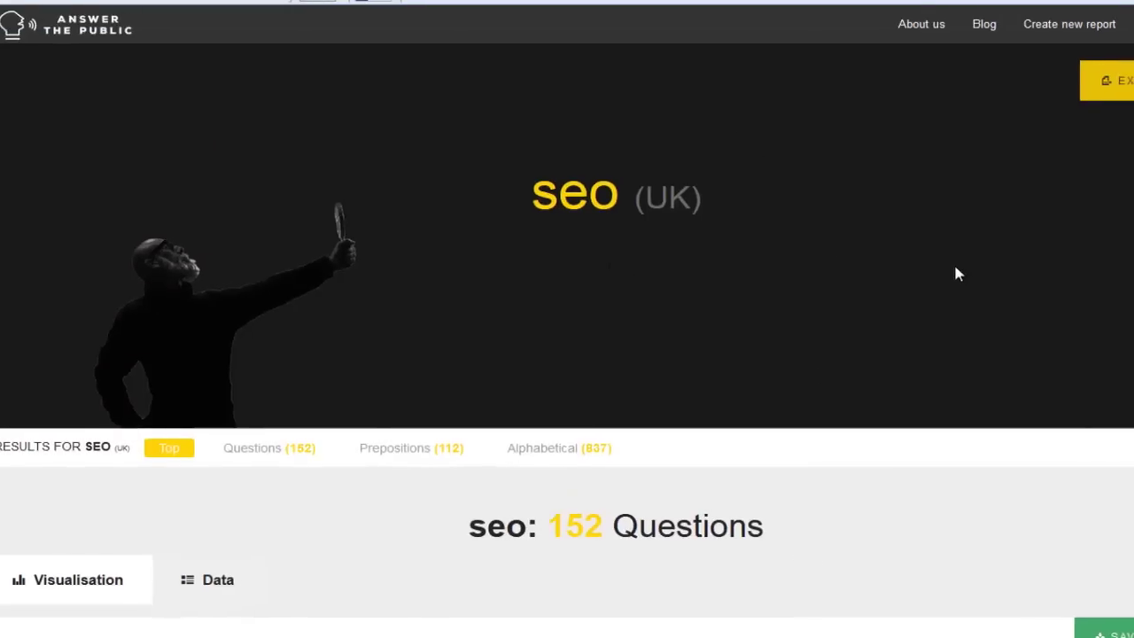
click(1041, 89)
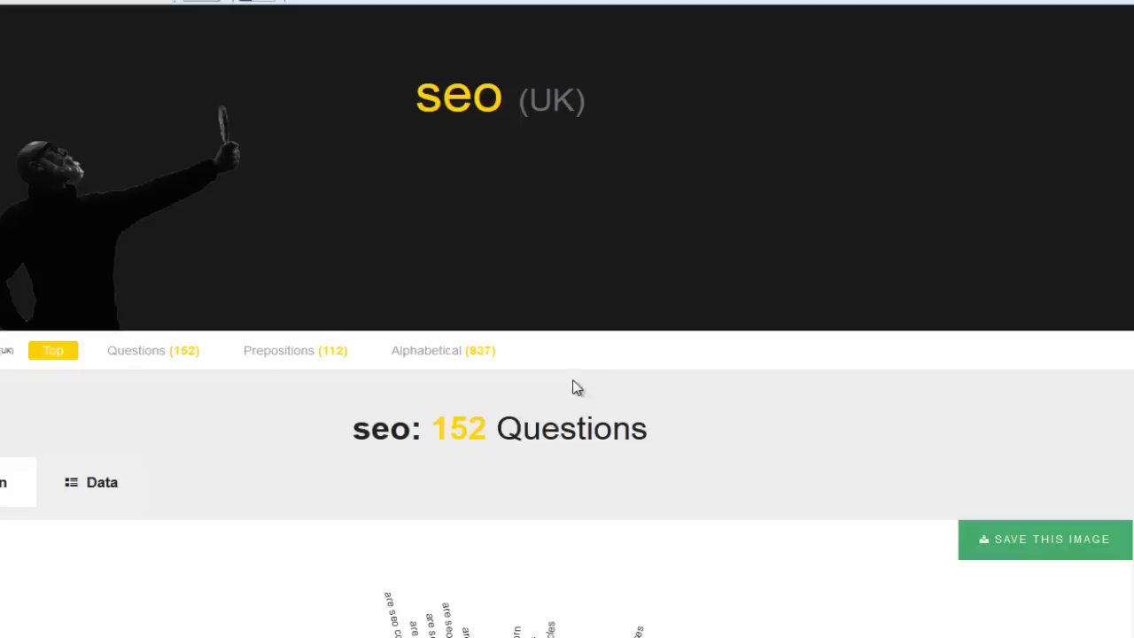
- Highlight the keyword "seo" in the questions heading and examine the questions wheel beneath it
scroll(414, 455, down, 2)
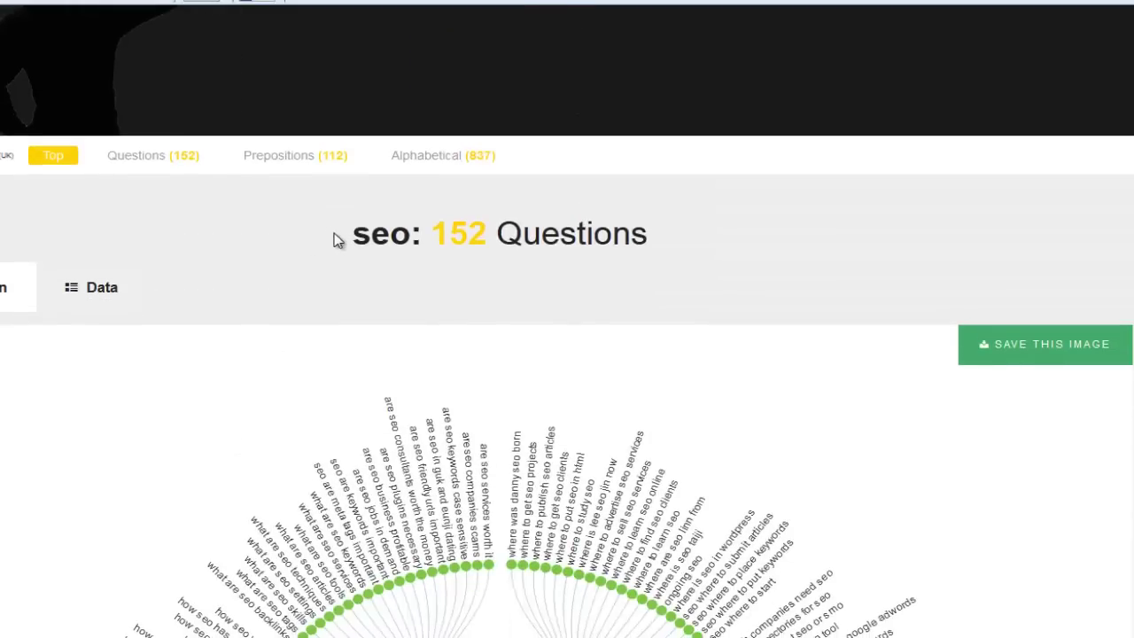
drag(360, 237, 413, 235)
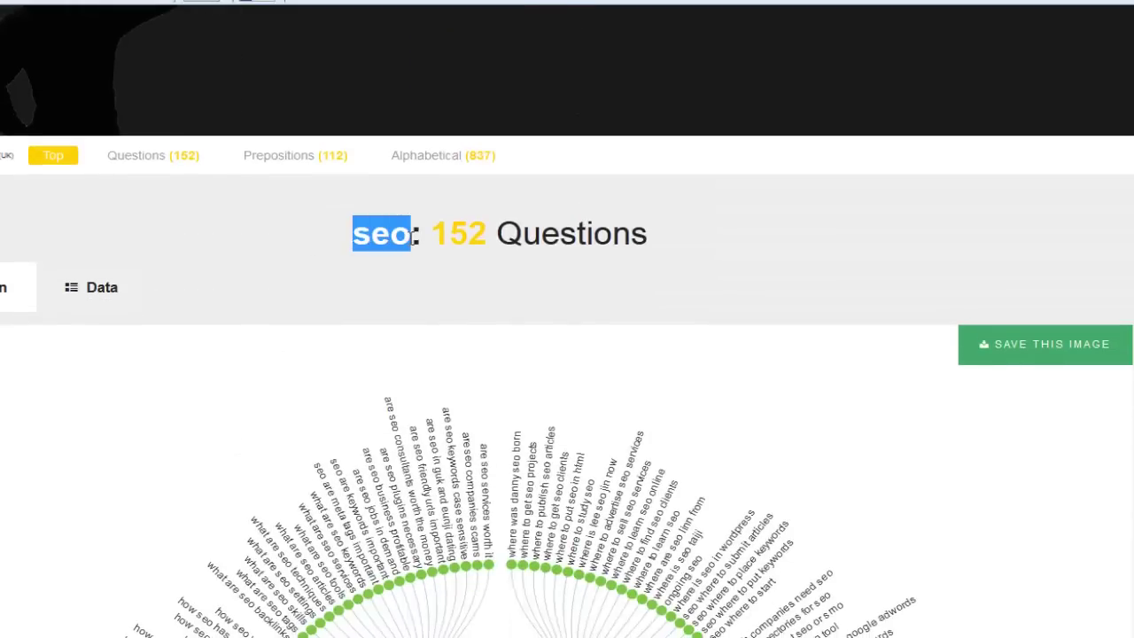
click(321, 240)
drag(322, 240, 401, 234)
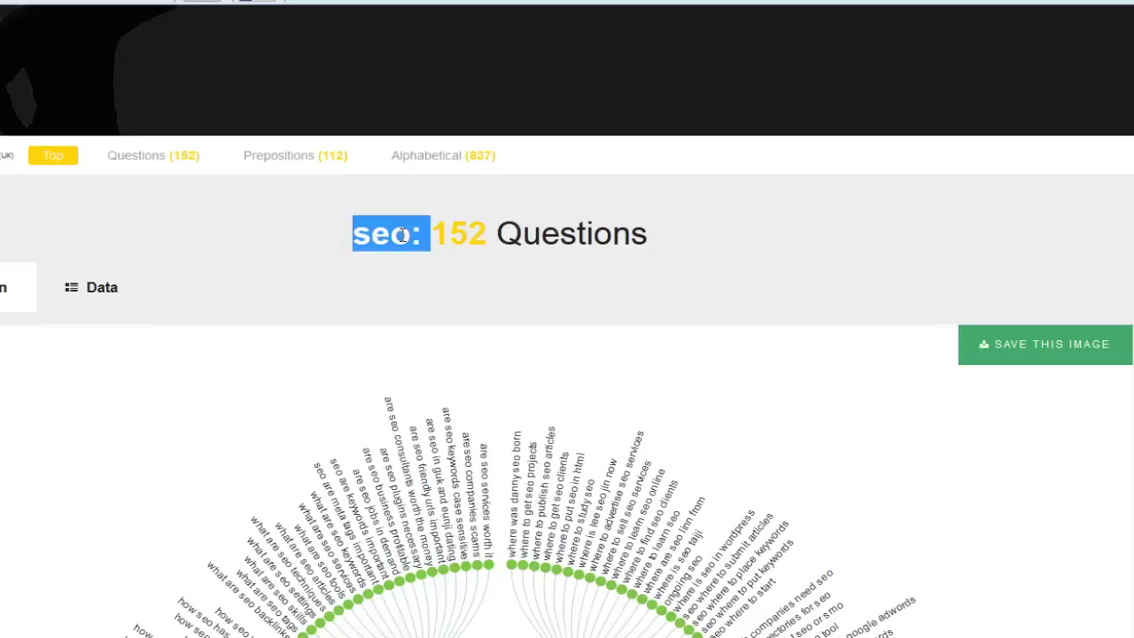
scroll(463, 430, down, 5)
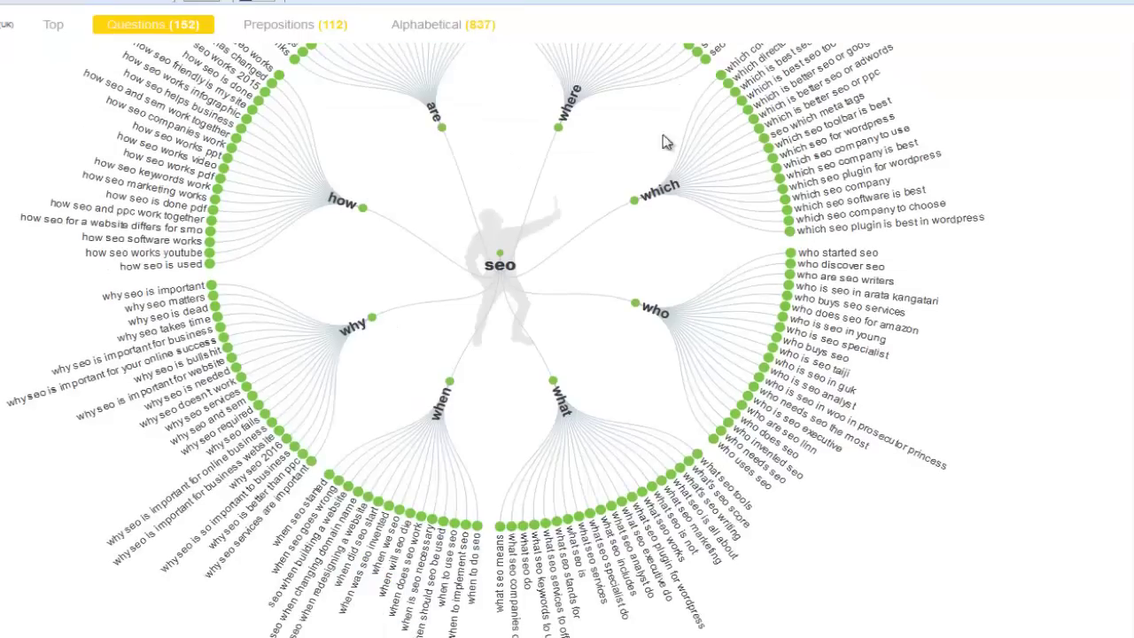
scroll(187, 423, up, 7)
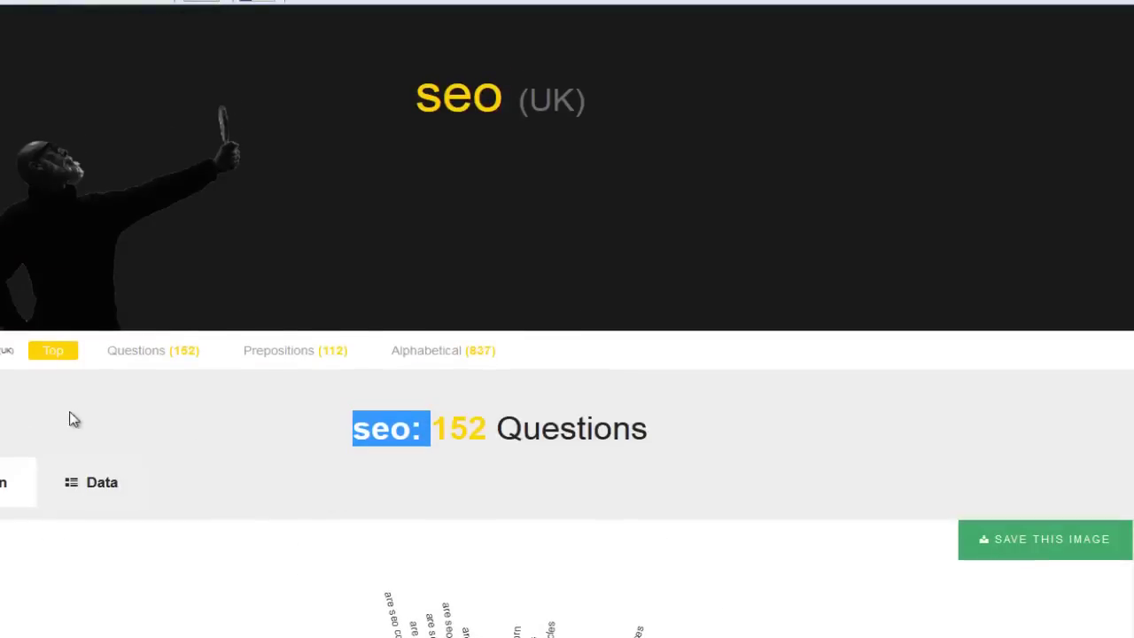
scroll(463, 404, down, 4)
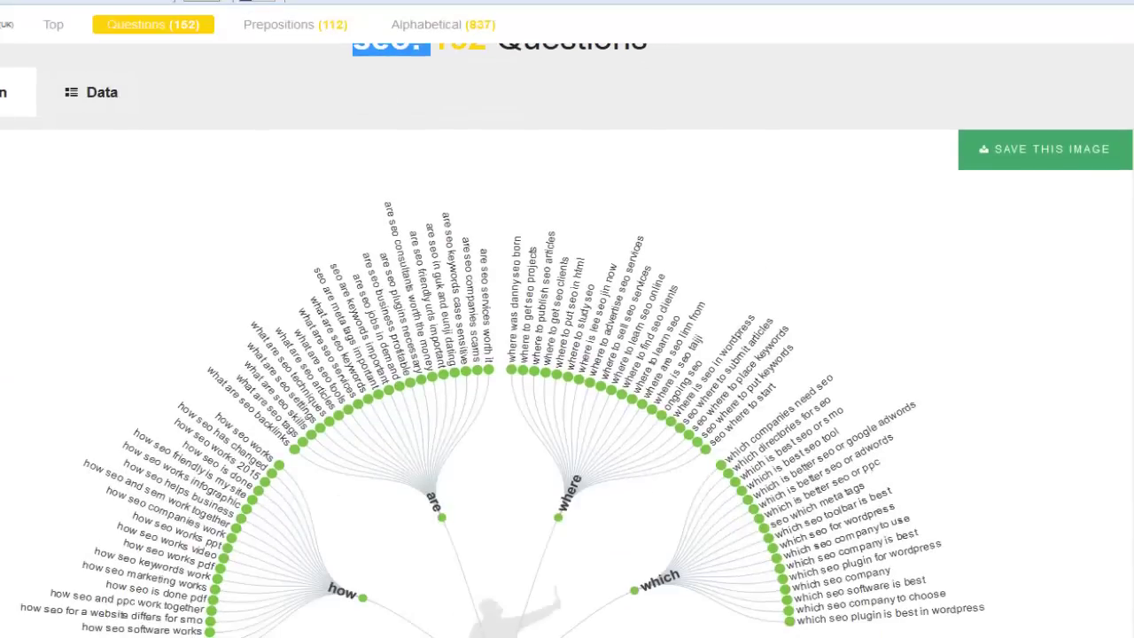
scroll(443, 164, up, 2)
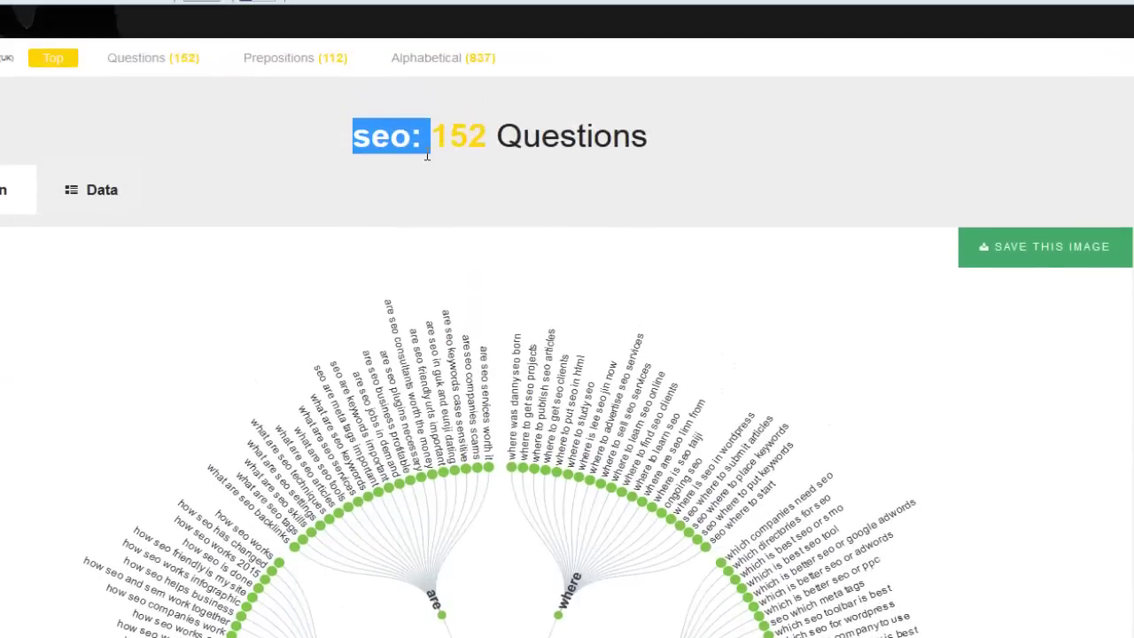
click(426, 156)
scroll(426, 149, up, 3)
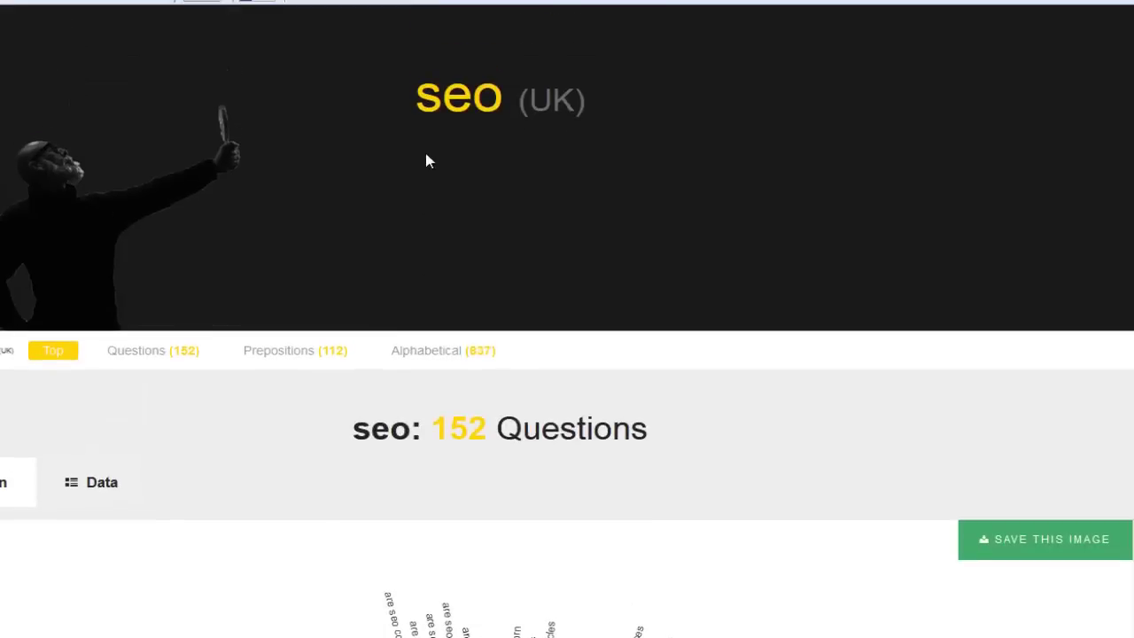
- Open the existing reports list and look through the keyword reports on its first page, highlighting some of the titles
drag(378, 433, 391, 432)
scroll(390, 432, up, 2)
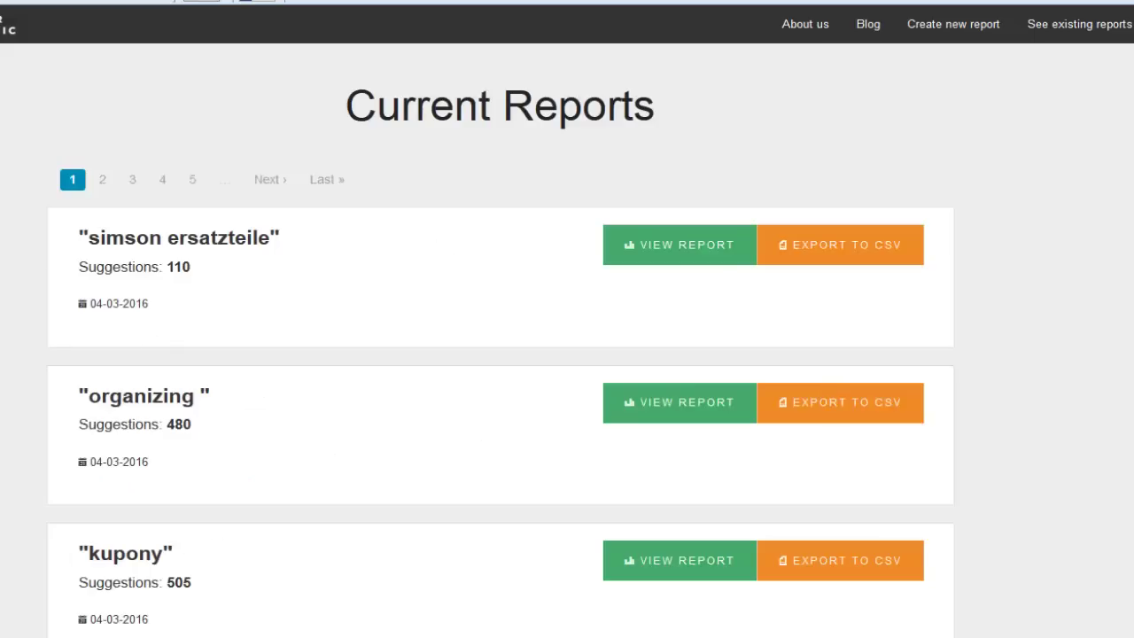
drag(89, 308, 129, 306)
scroll(66, 361, down, 5)
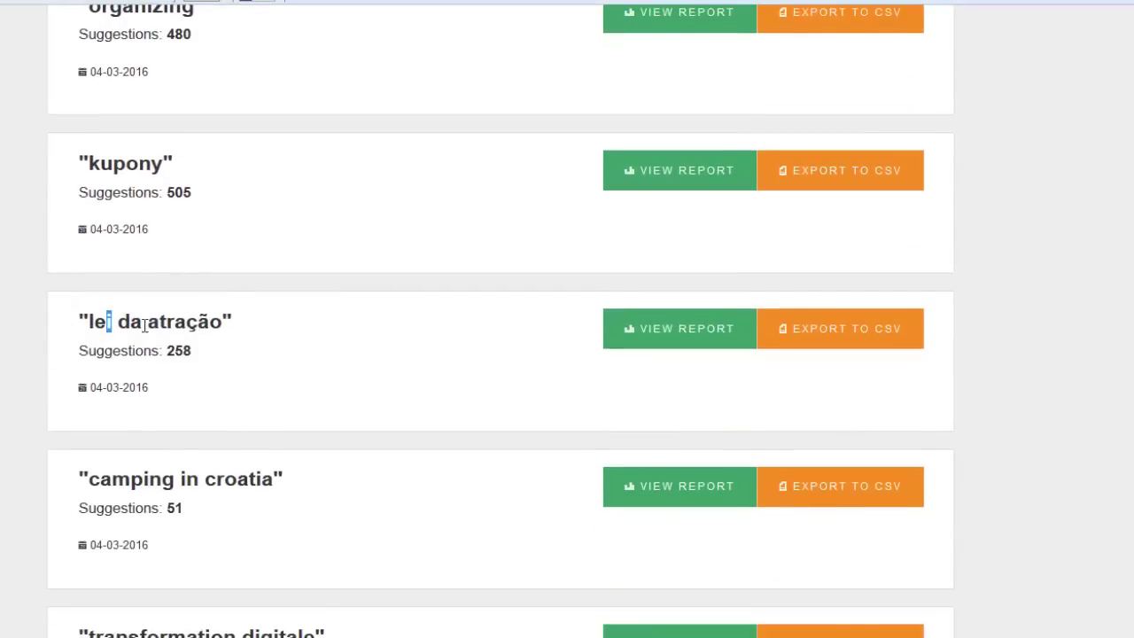
drag(145, 326, 222, 322)
scroll(197, 505, down, 7)
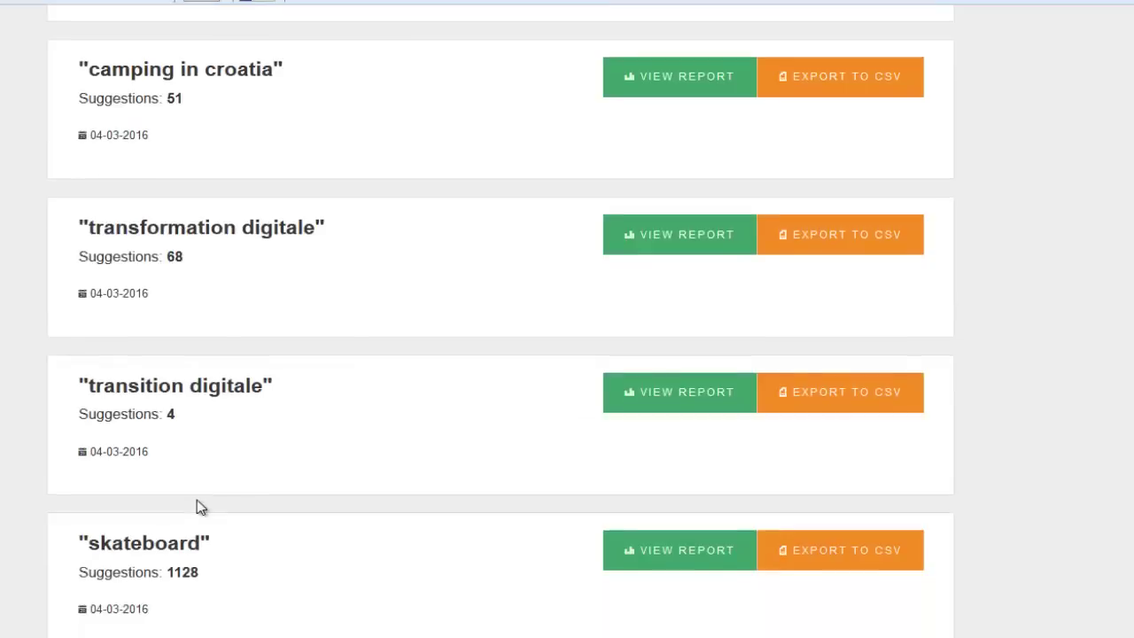
drag(104, 211, 244, 211)
drag(89, 368, 180, 368)
scroll(177, 370, down, 7)
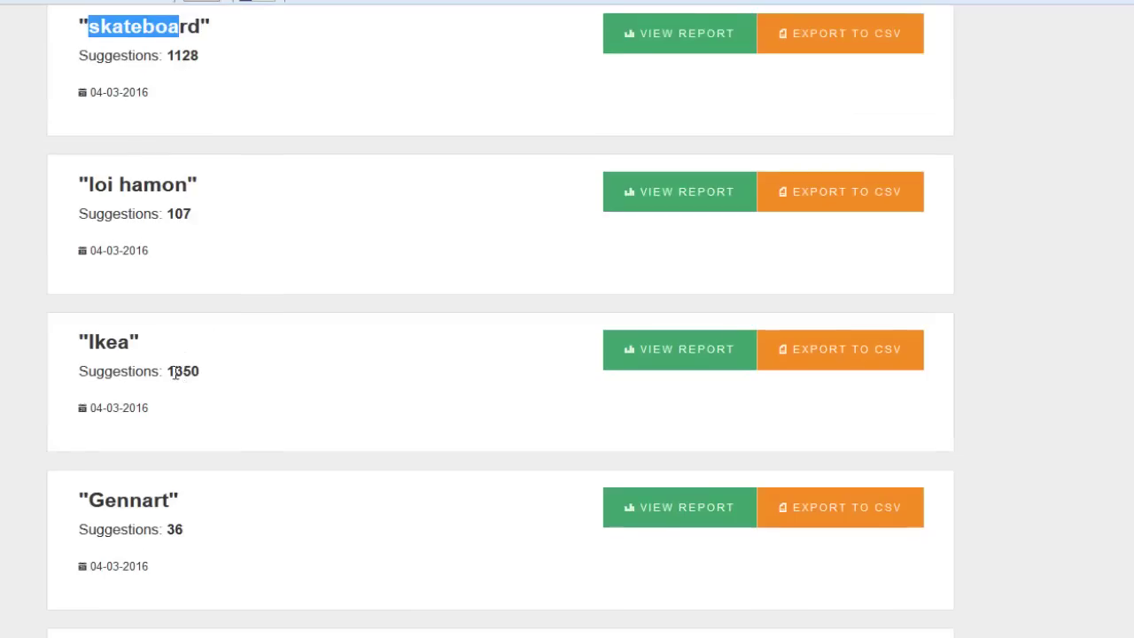
scroll(175, 373, down, 20)
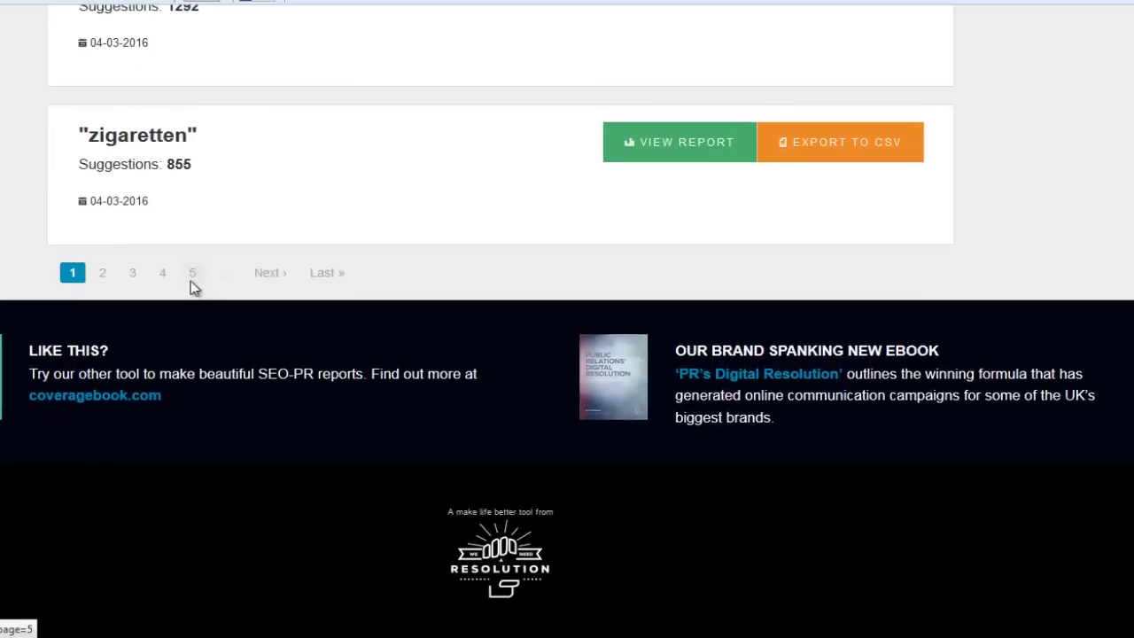
- Go to page 5 of the current reports and look through the keyword reports there
click(191, 281)
scroll(189, 415, down, 5)
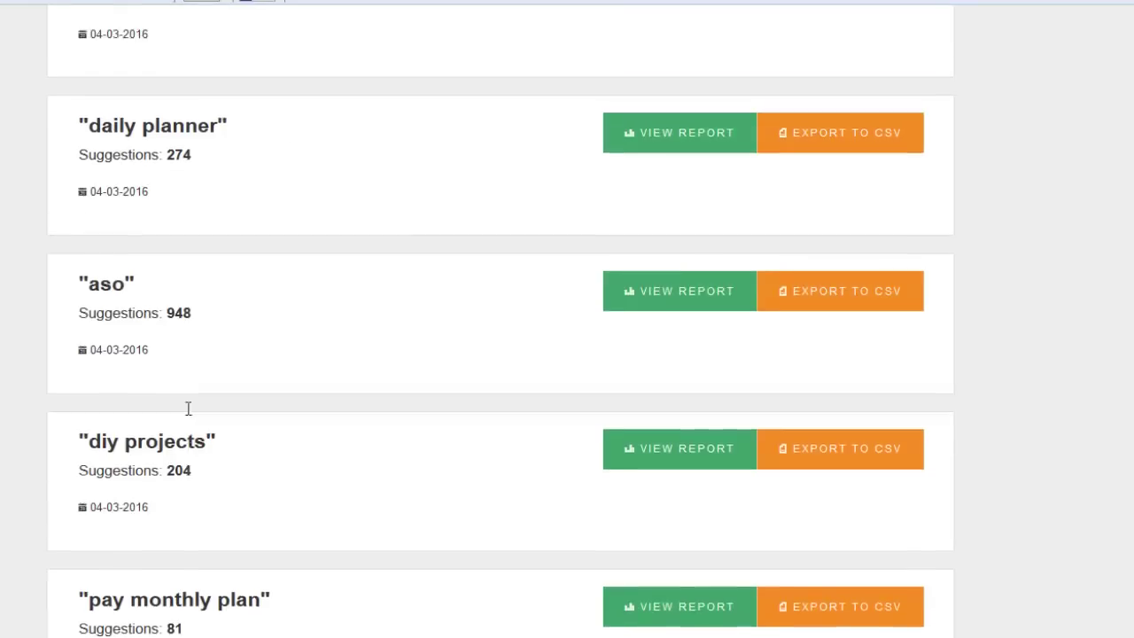
scroll(187, 408, up, 3)
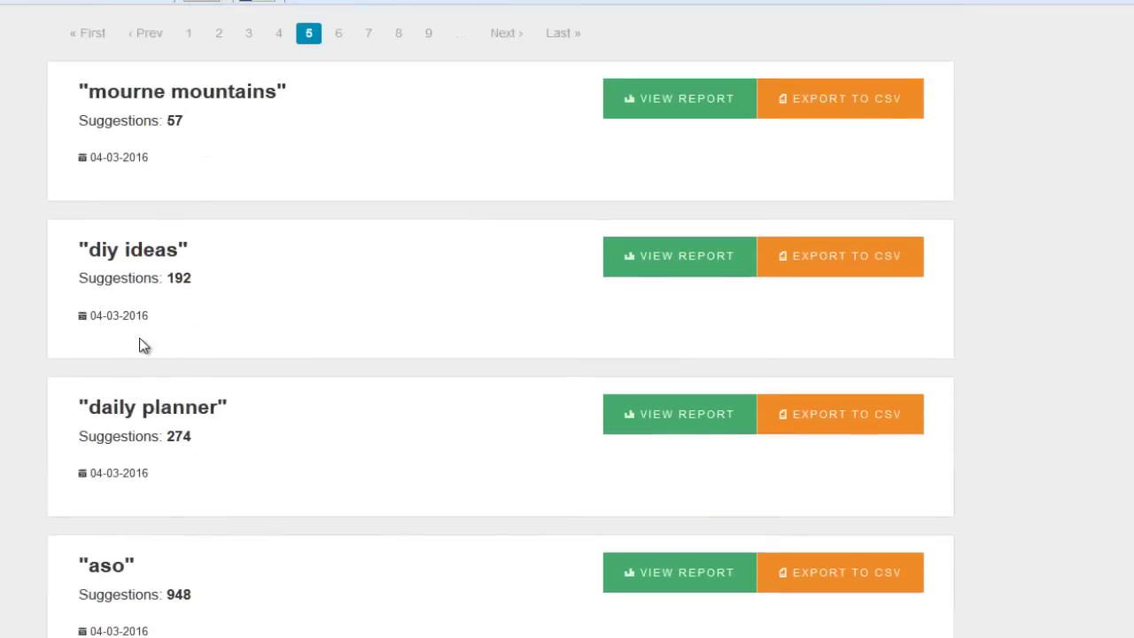
- Open the "diy ideas" report and examine its questions visualisation
click(655, 273)
scroll(564, 362, down, 3)
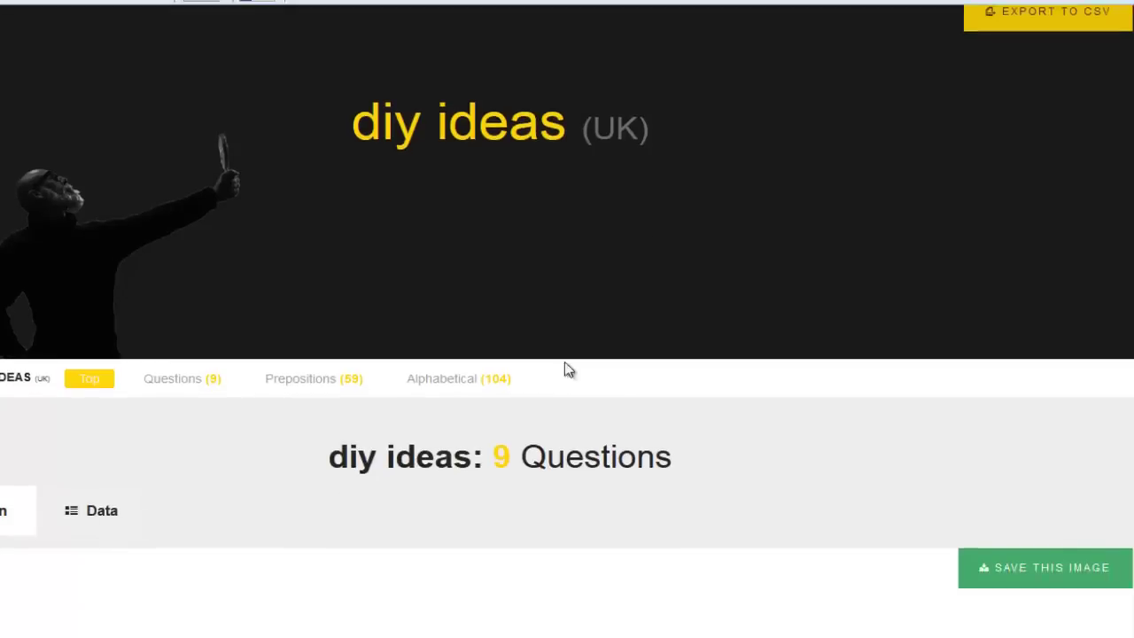
scroll(174, 244, down, 9)
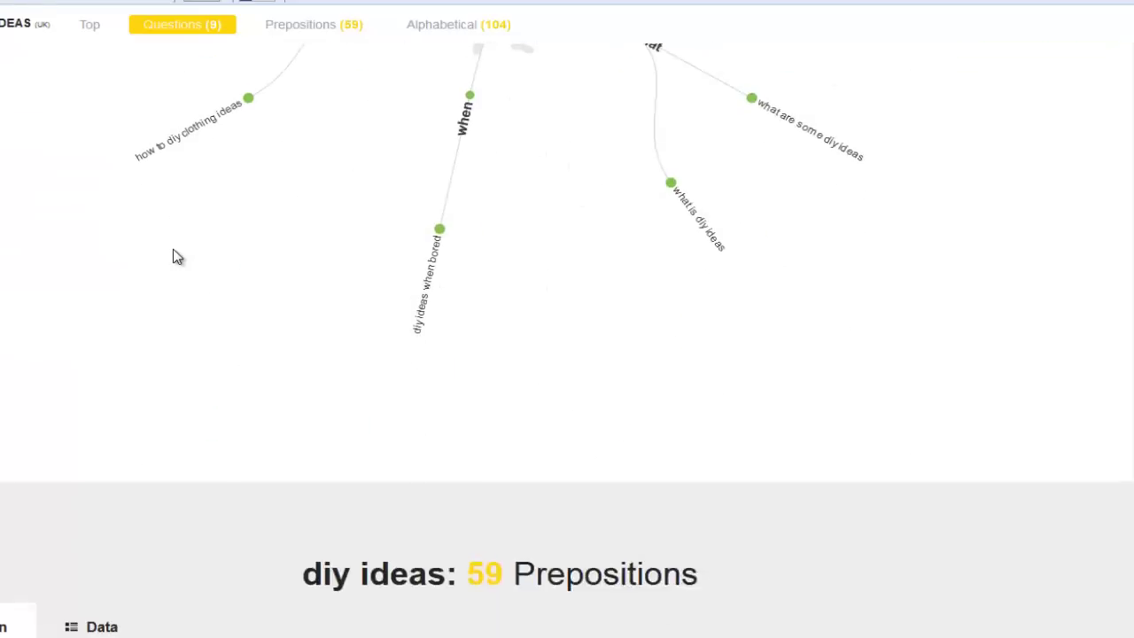
scroll(248, 277, up, 4)
scroll(380, 367, up, 3)
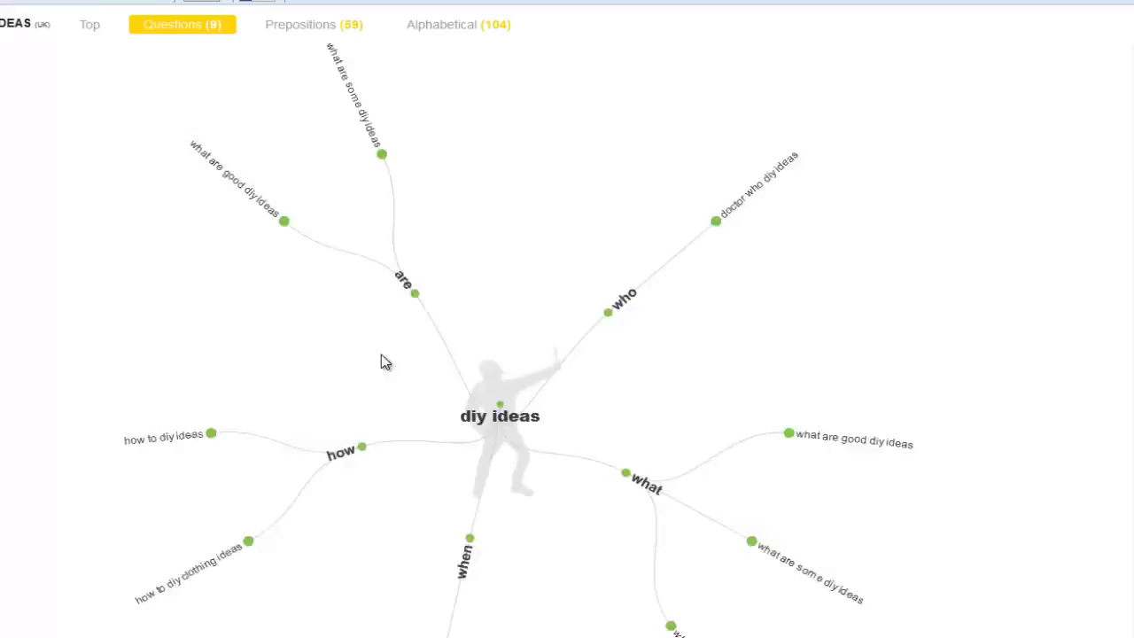
- Show the "diy ideas" questions as a data list, and return them to the visualisation
click(82, 105)
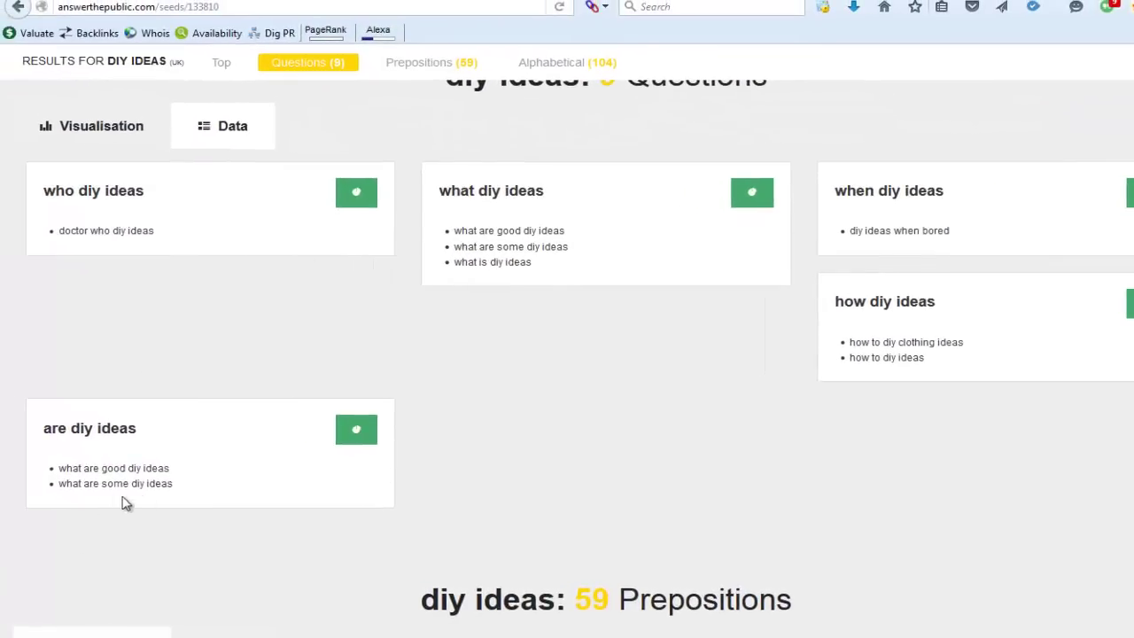
scroll(240, 256, up, 2)
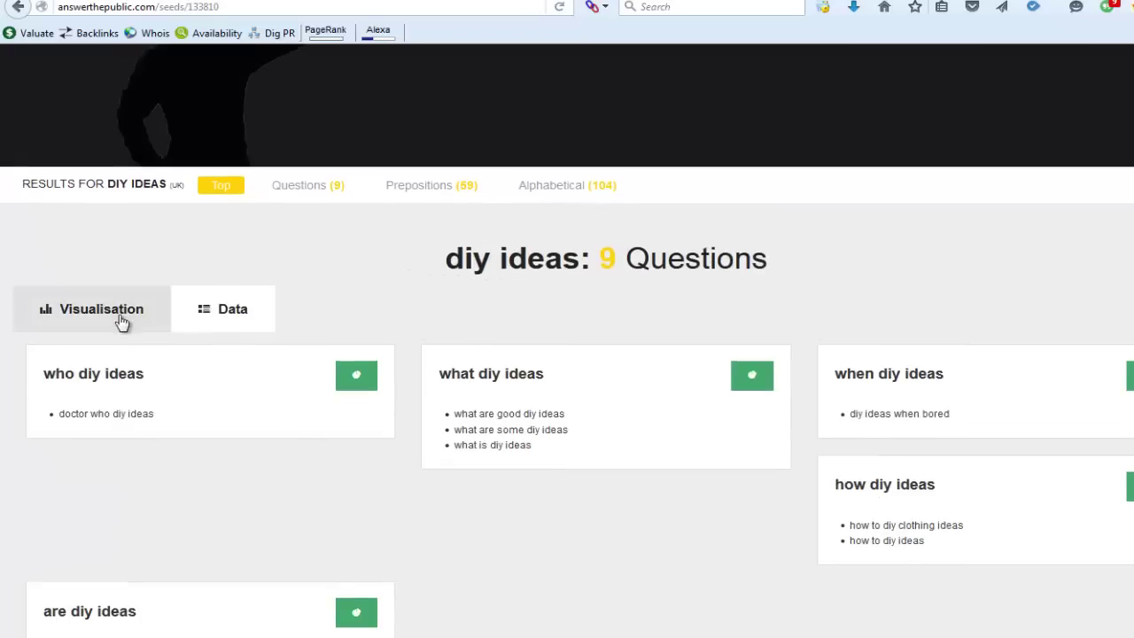
click(118, 321)
- Look through the questions, prepositions and alphabetical sections of the "diy ideas" report and return to its beginning
scroll(535, 506, down, 3)
scroll(547, 507, down, 3)
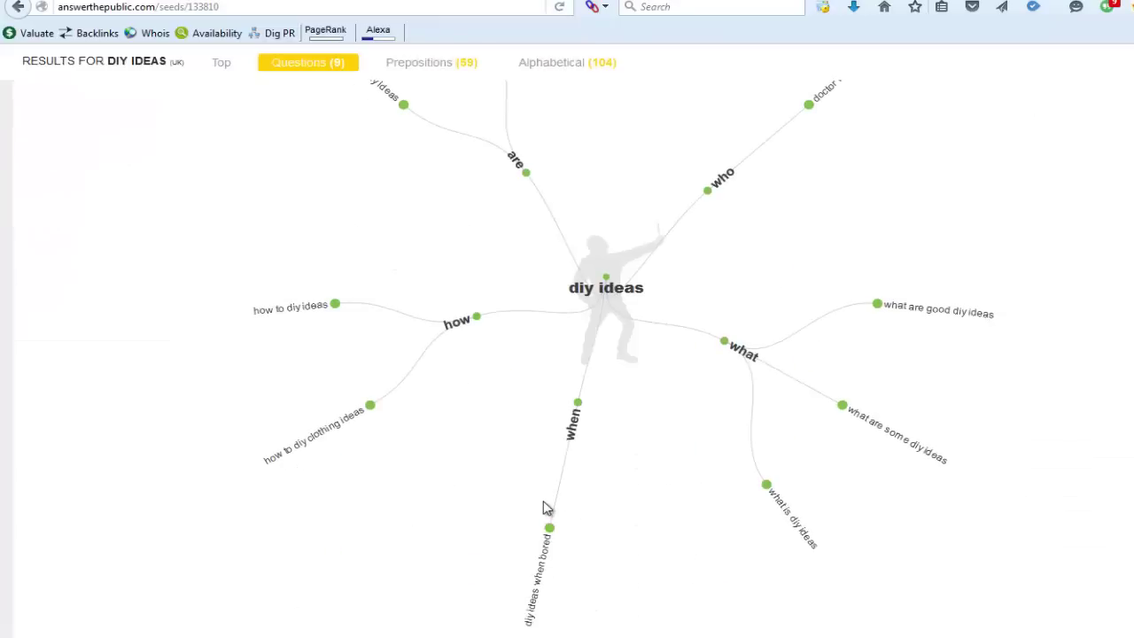
scroll(547, 507, down, 5)
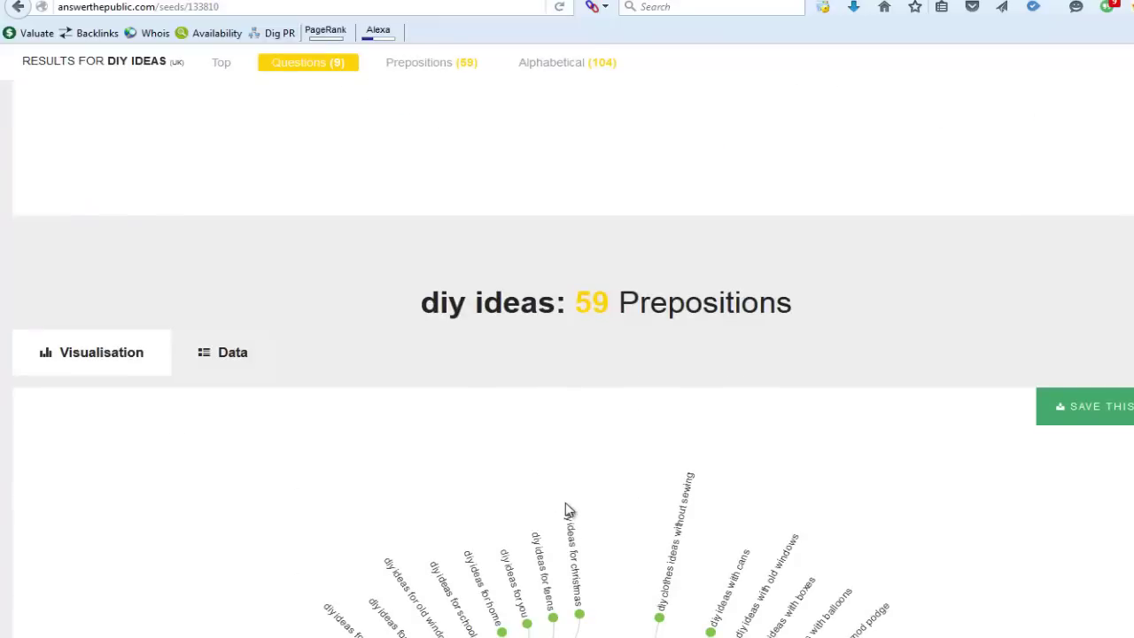
scroll(571, 503, down, 6)
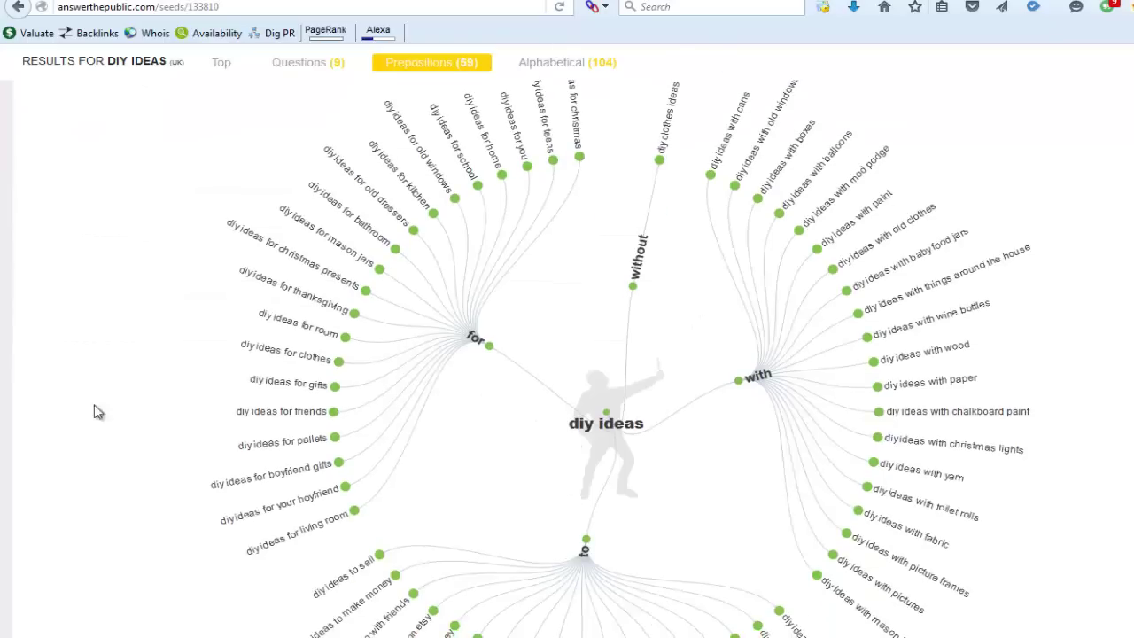
scroll(646, 456, down, 6)
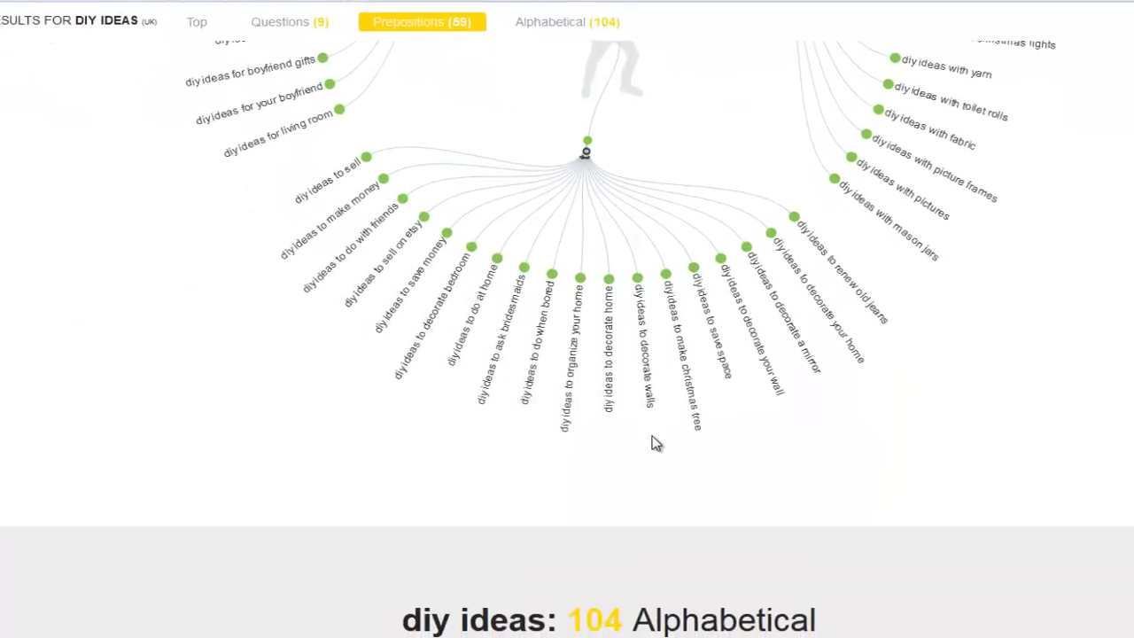
scroll(655, 434, down, 1)
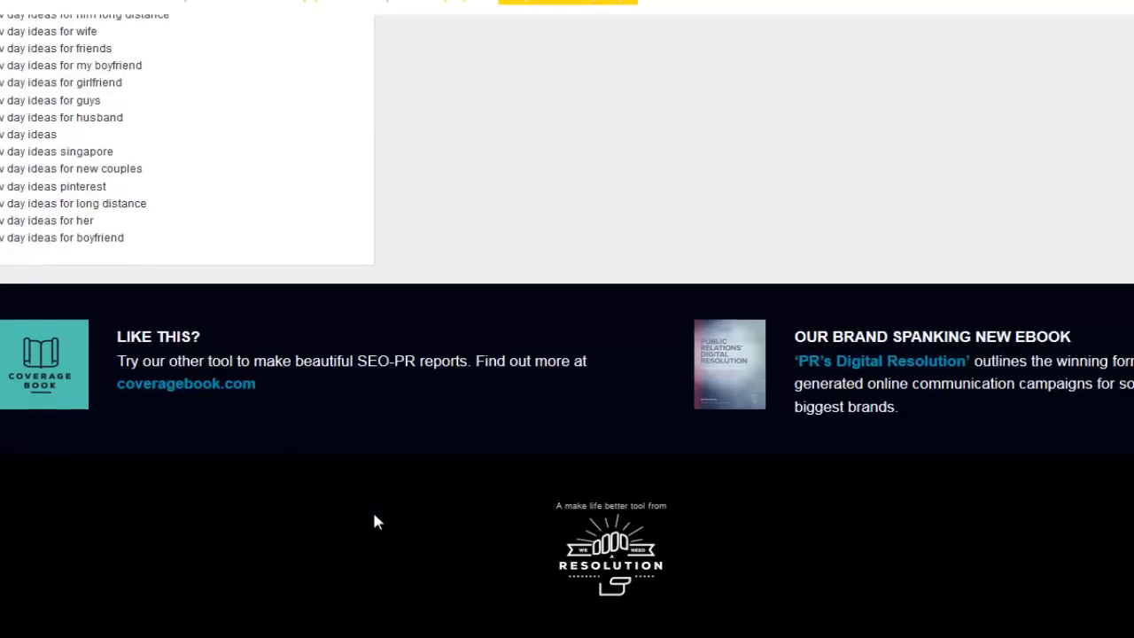
middle_click(378, 570)
click(338, 226)
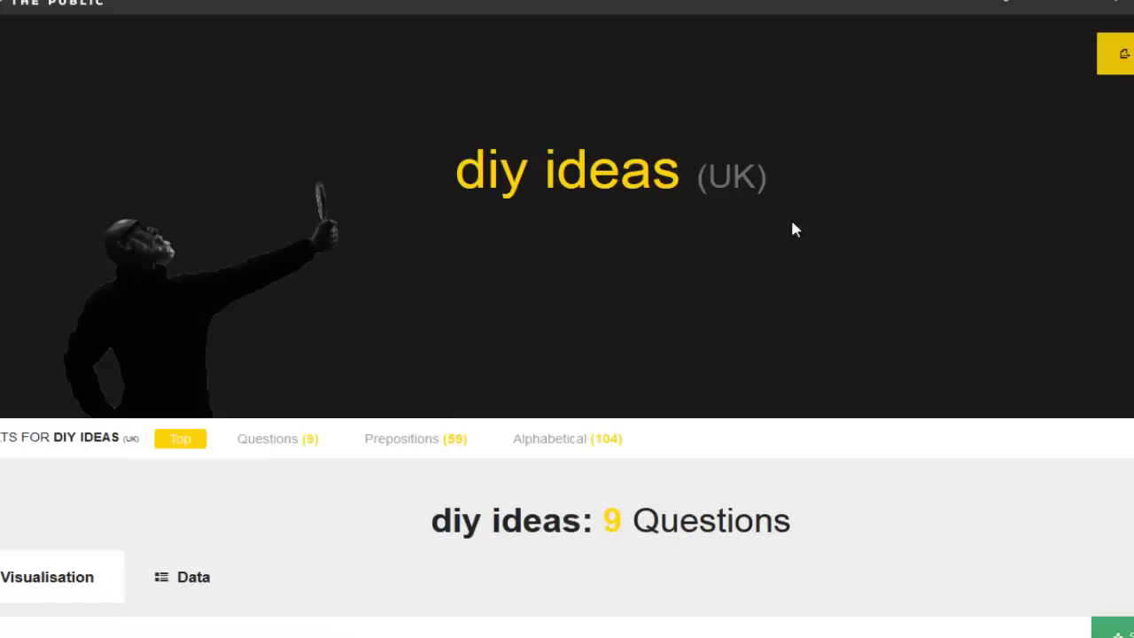
- Generate a new UK keyword report for "backlinks" from the home page
click(1042, 8)
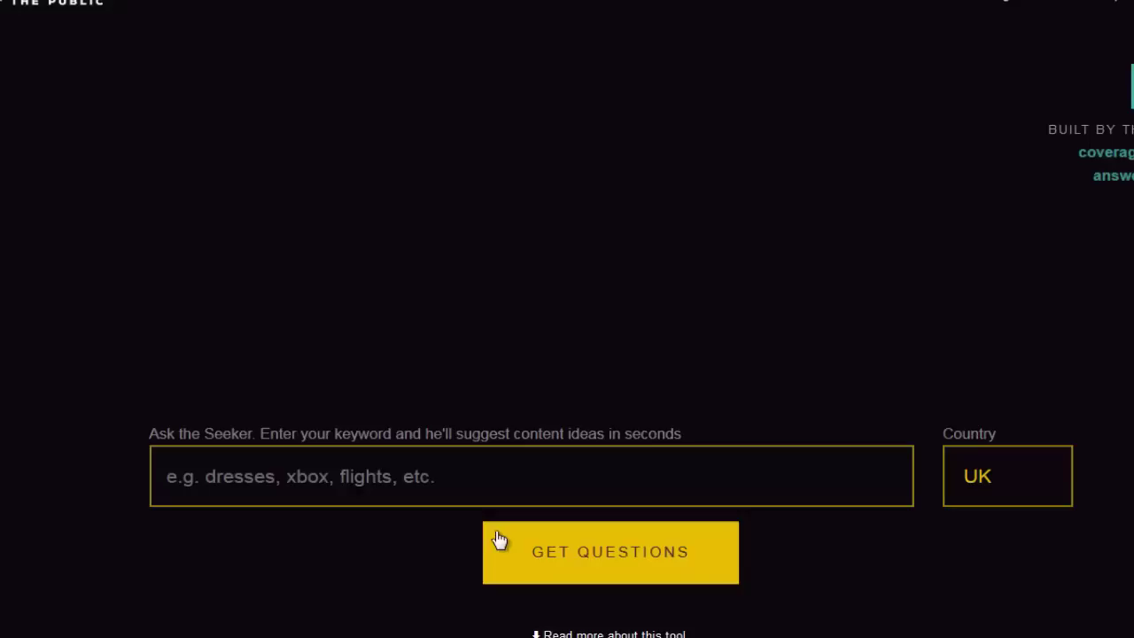
click(485, 465)
text(ba)
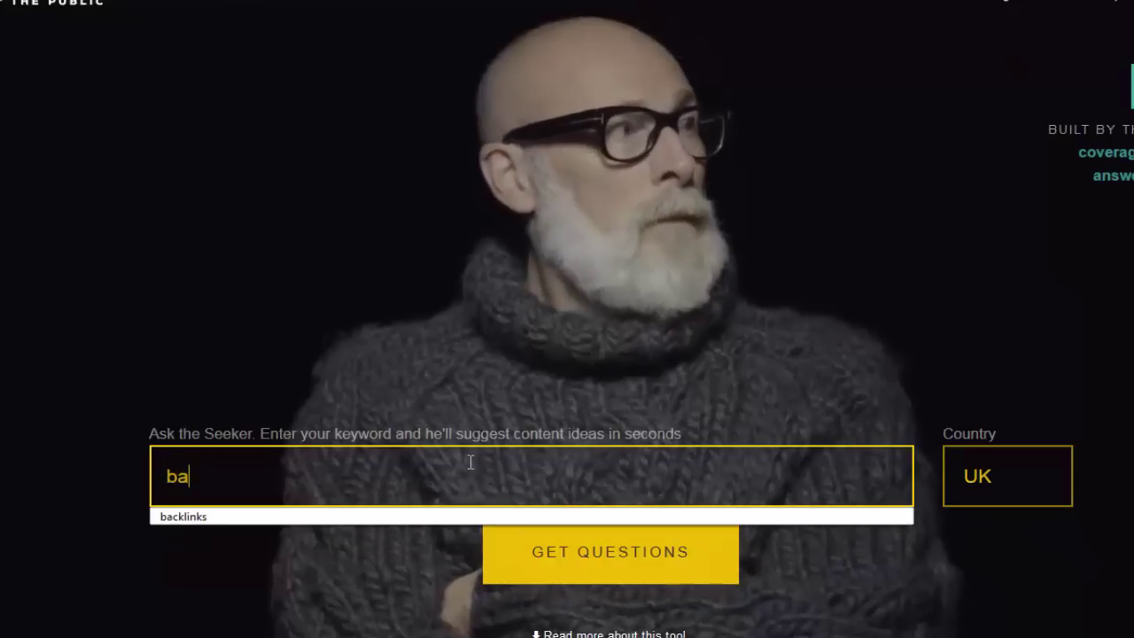
text(cklinks)
key(Return)
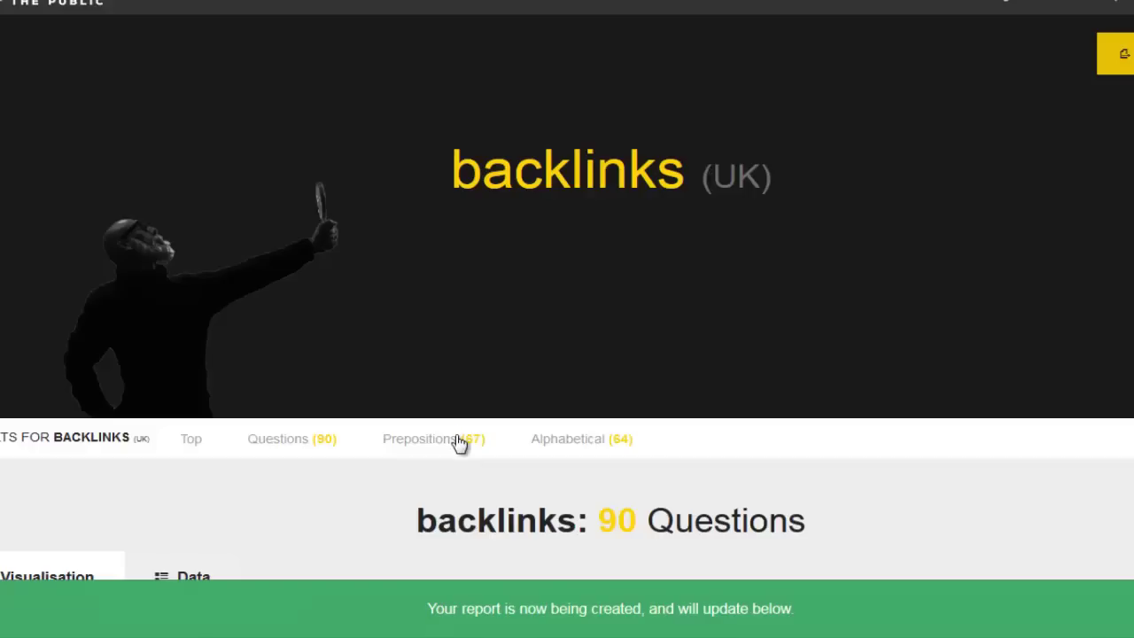
- Open the "running shoes" report from the last page of the current reports
scroll(455, 433, up, 2)
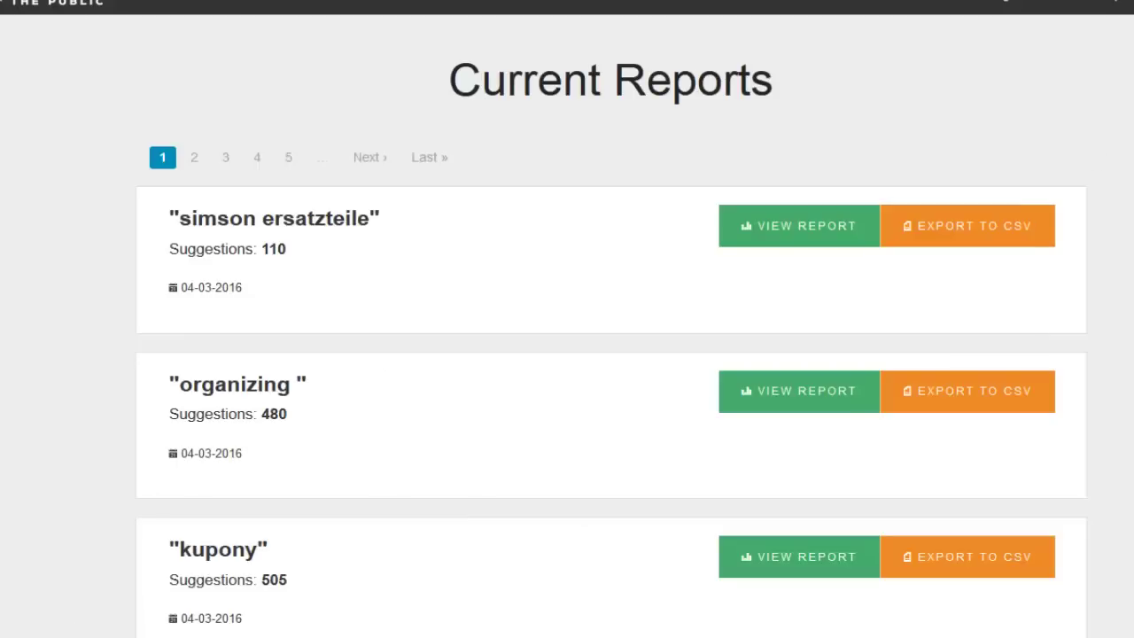
click(415, 156)
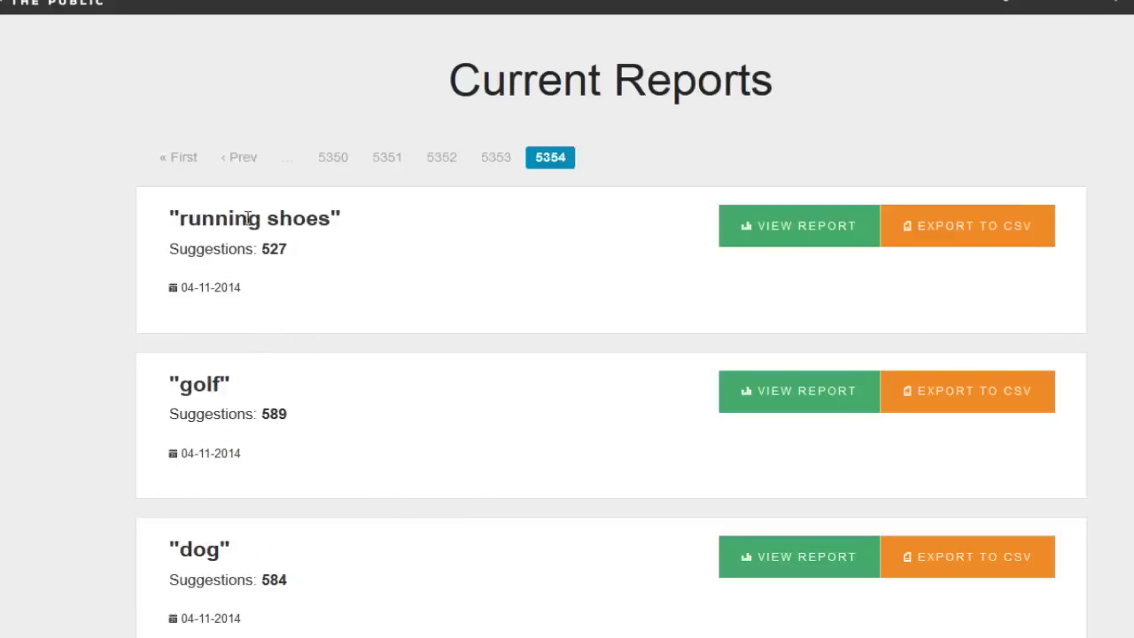
drag(179, 217, 322, 218)
click(757, 238)
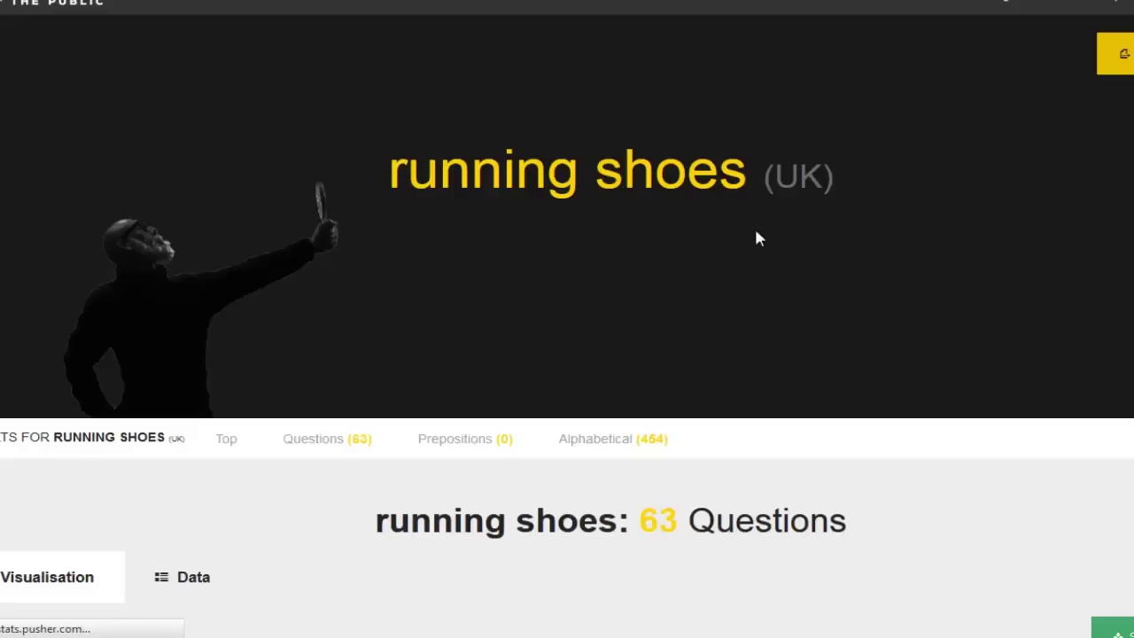
- Examine the questions wheel and the prepositions section of the "running shoes" report
scroll(592, 483, down, 7)
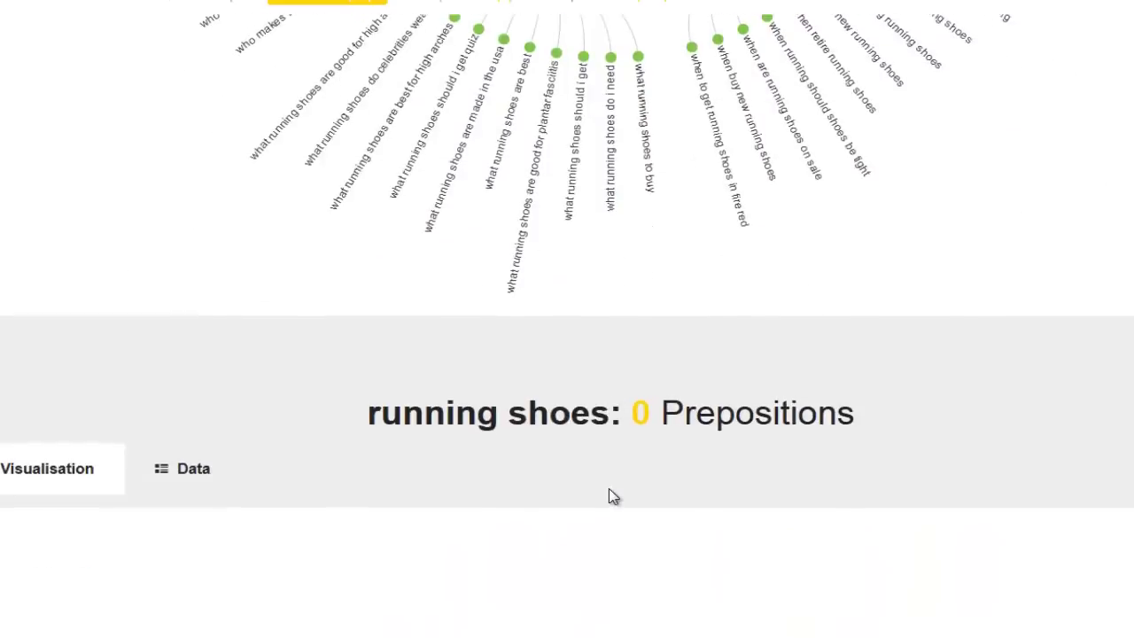
scroll(609, 496, down, 5)
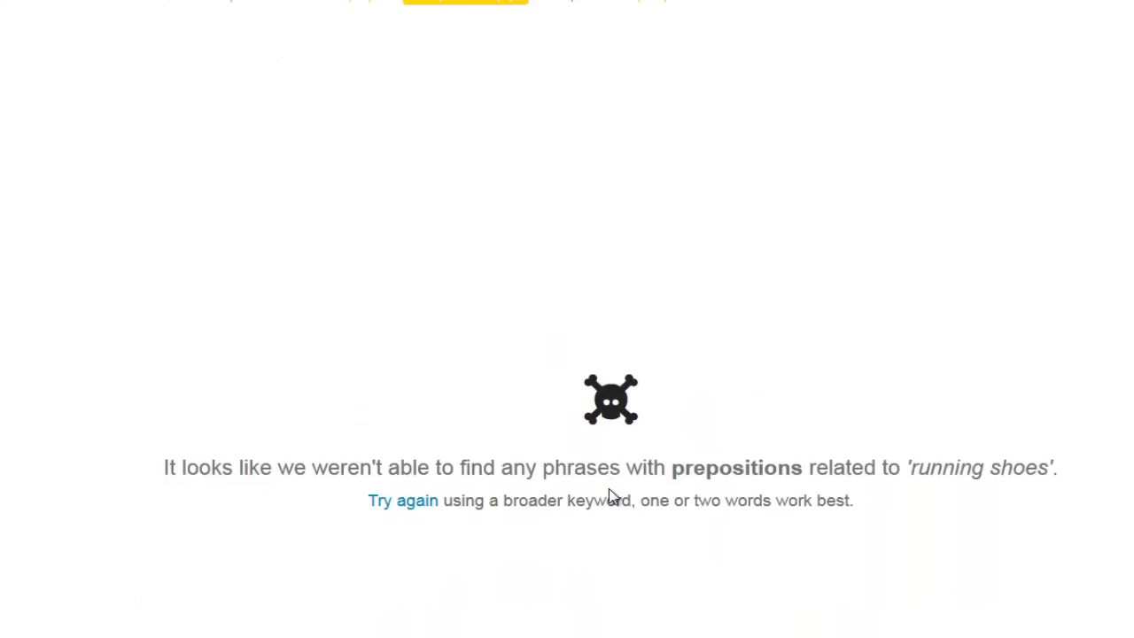
scroll(610, 496, up, 20)
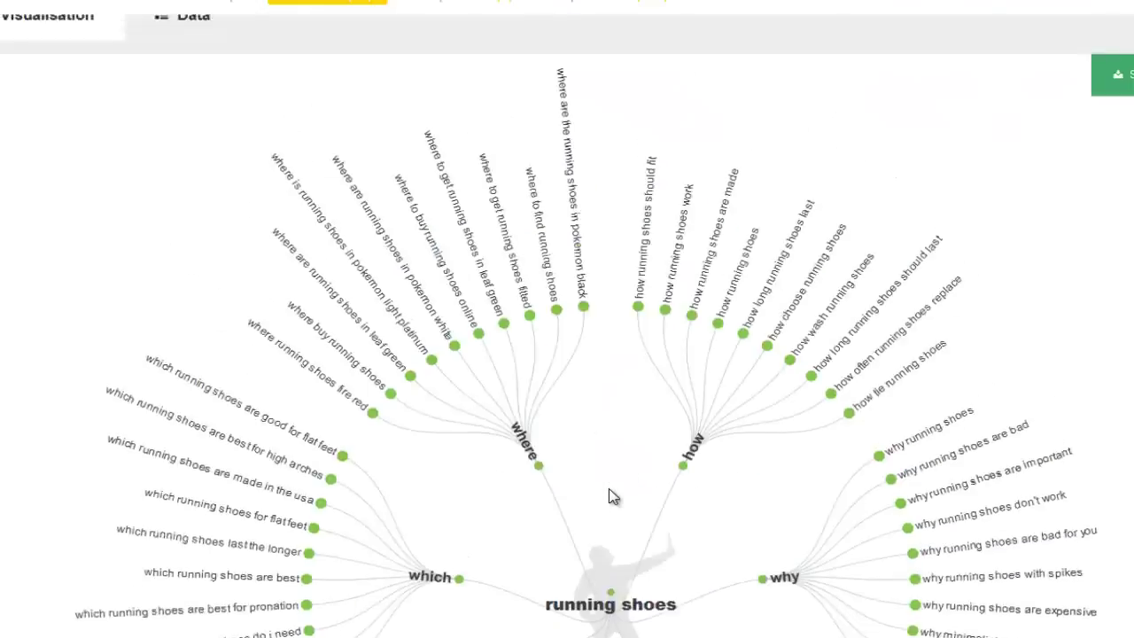
scroll(610, 488, up, 1)
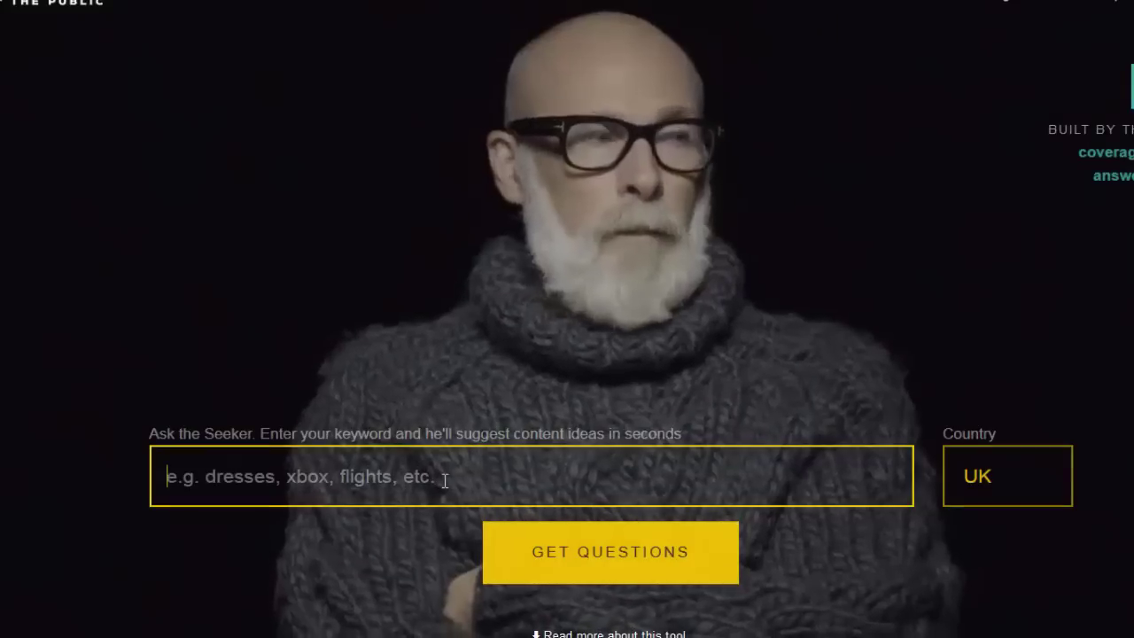
- Set the country to US and generate a keyword report for "seo" from the home page
click(228, 476)
click(366, 423)
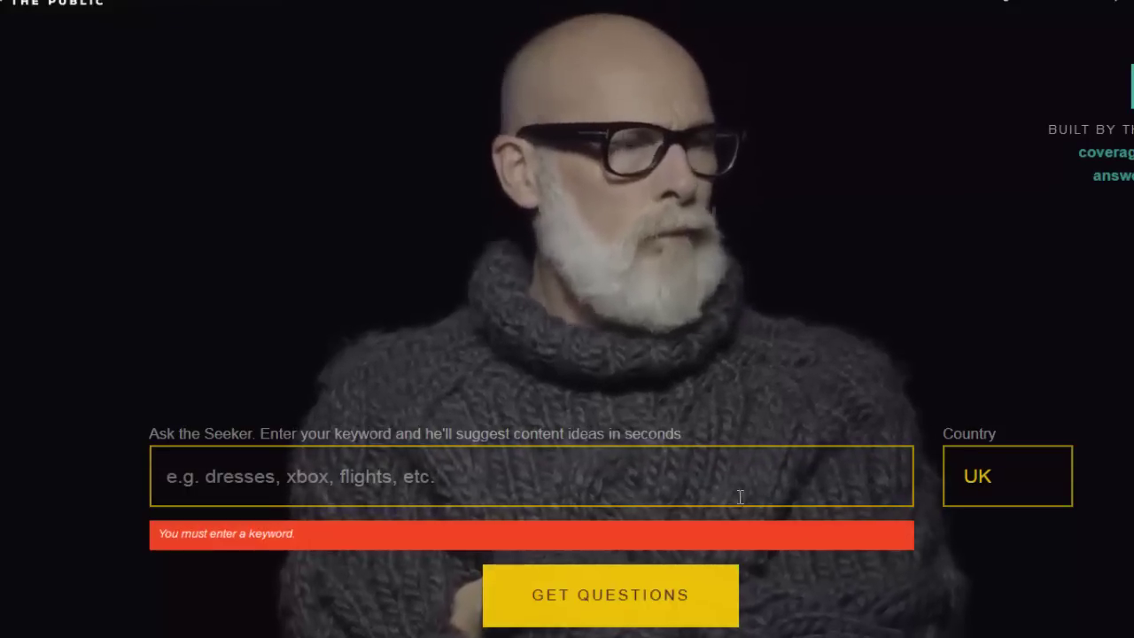
click(1014, 488)
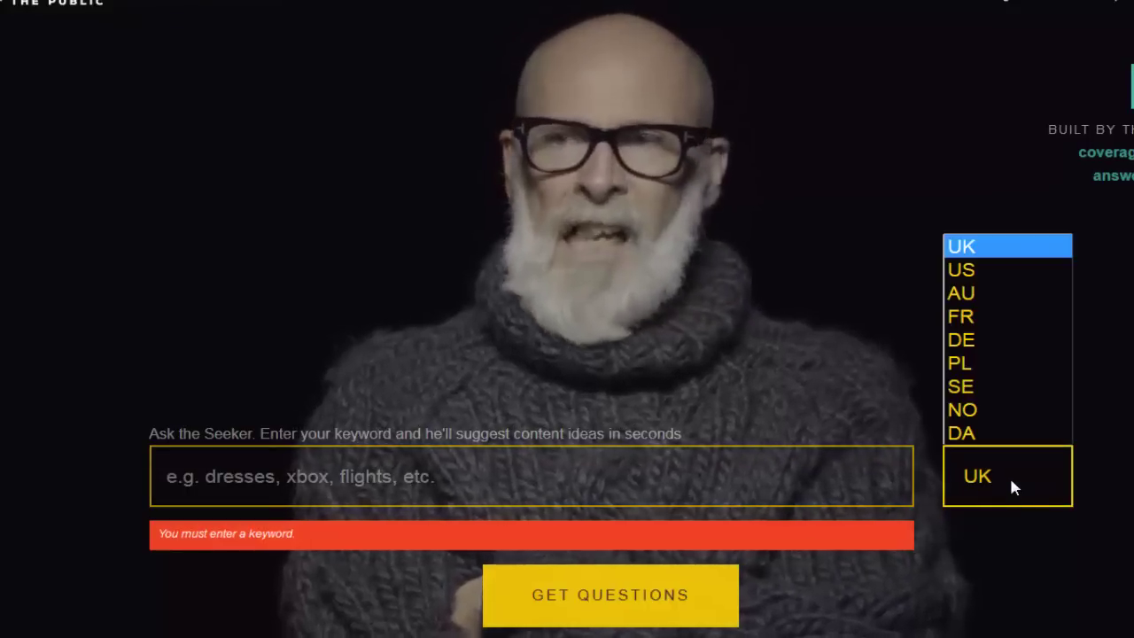
click(981, 271)
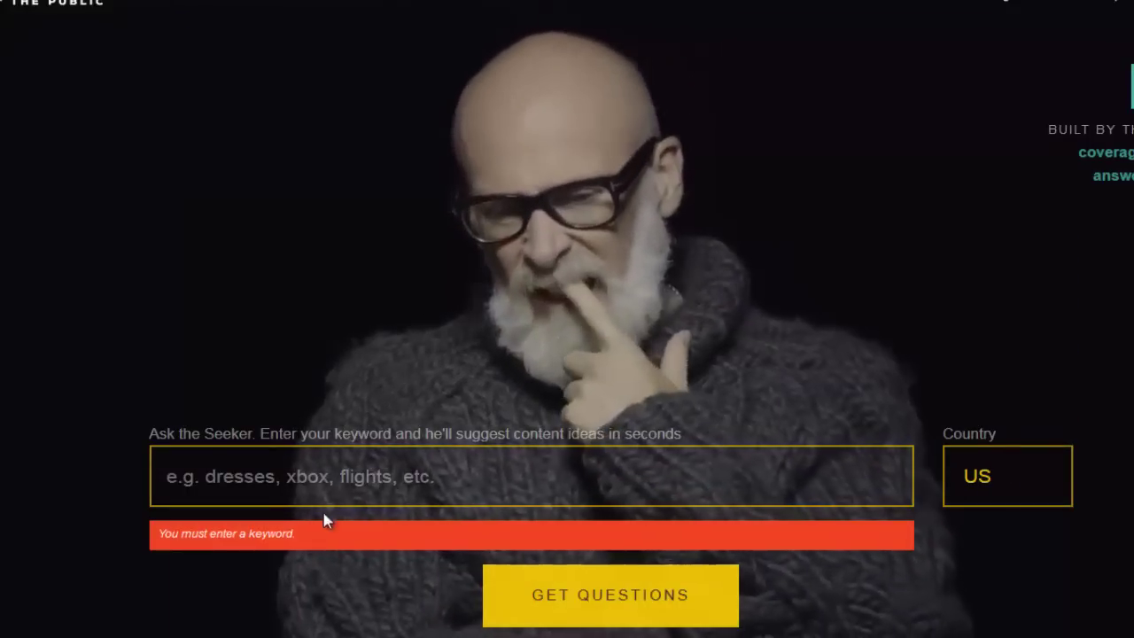
click(328, 461)
text(seo)
click(691, 560)
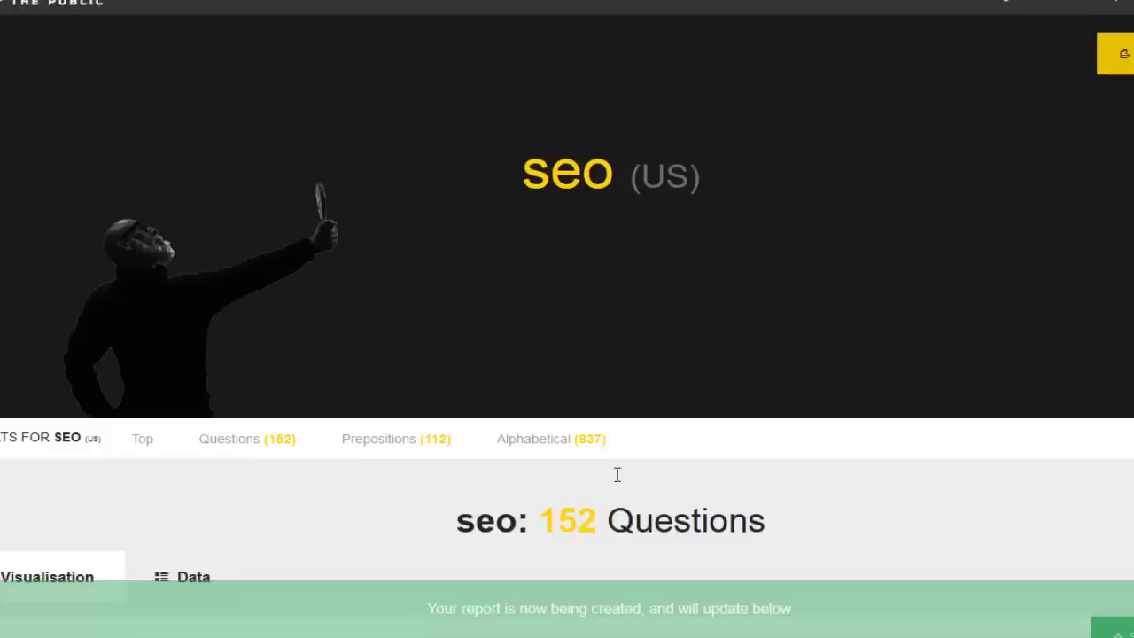
- Review the US "seo" report, switching its questions to the data list and back to the visualisation
scroll(617, 479, down, 2)
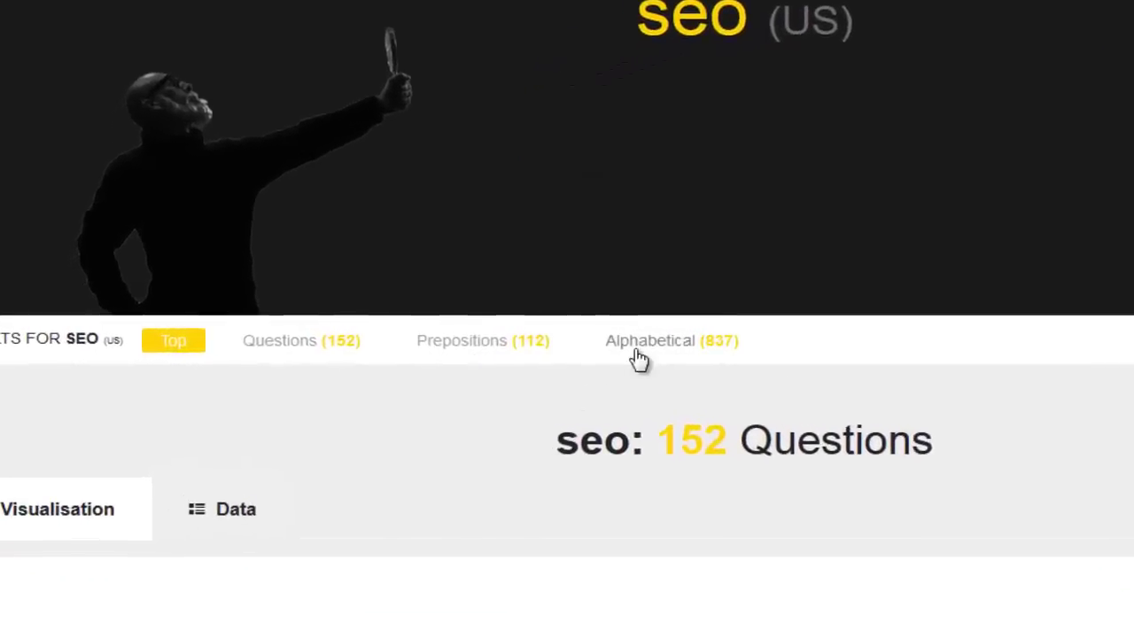
click(232, 536)
click(101, 519)
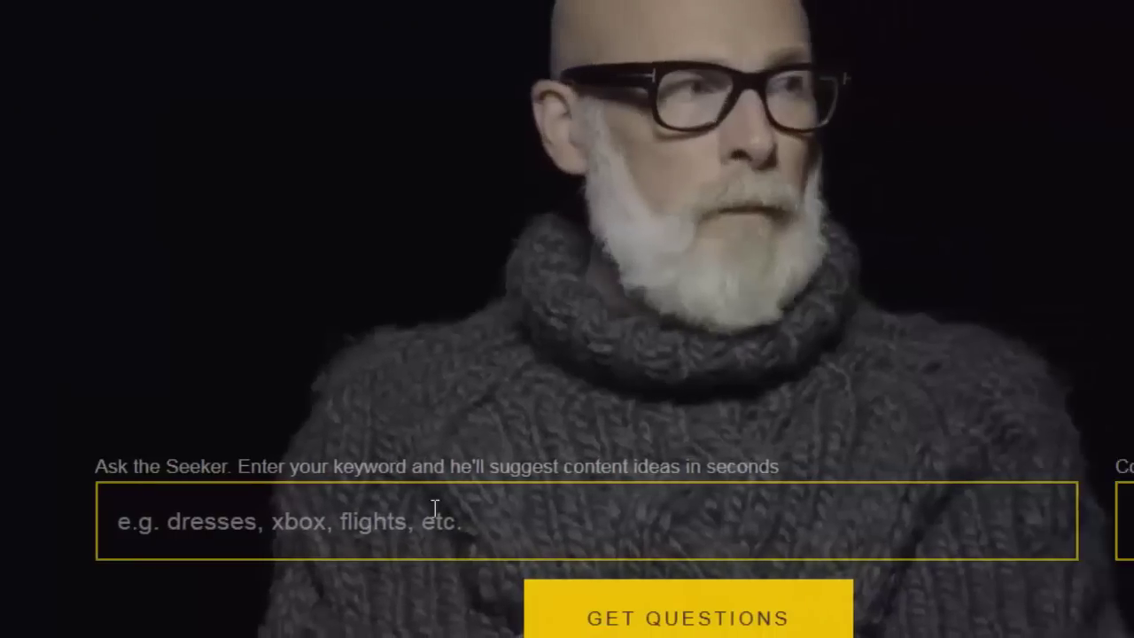
- Generate the "seo" keyword report for the UK and review its section counts for comparison
click(319, 506)
text(s)
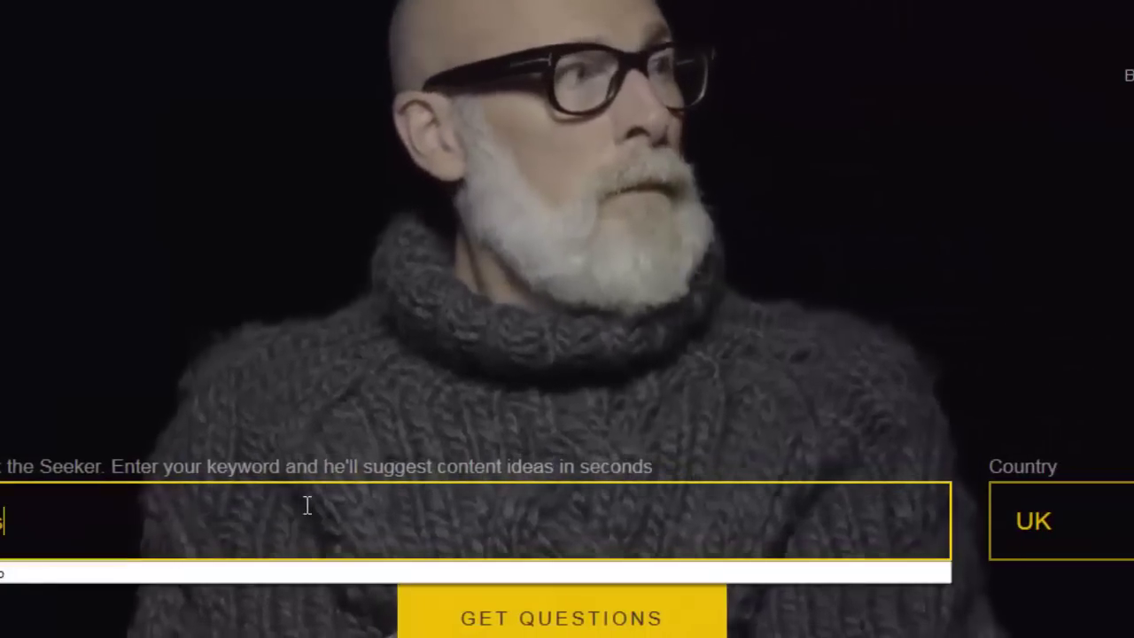
text(eo)
key(Return)
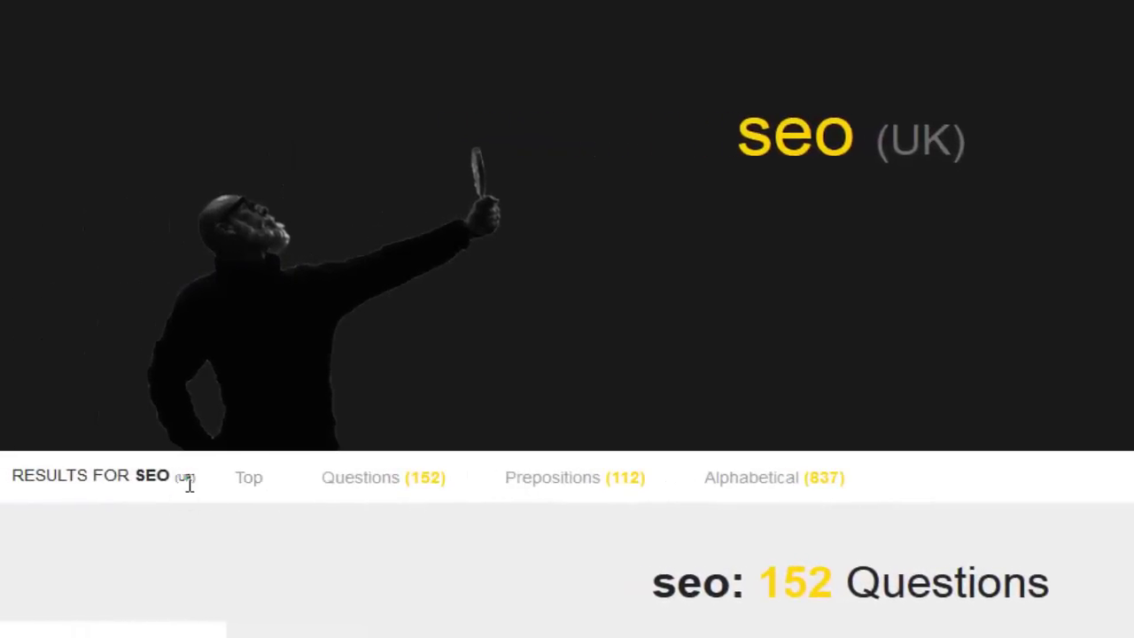
scroll(188, 484, down, 2)
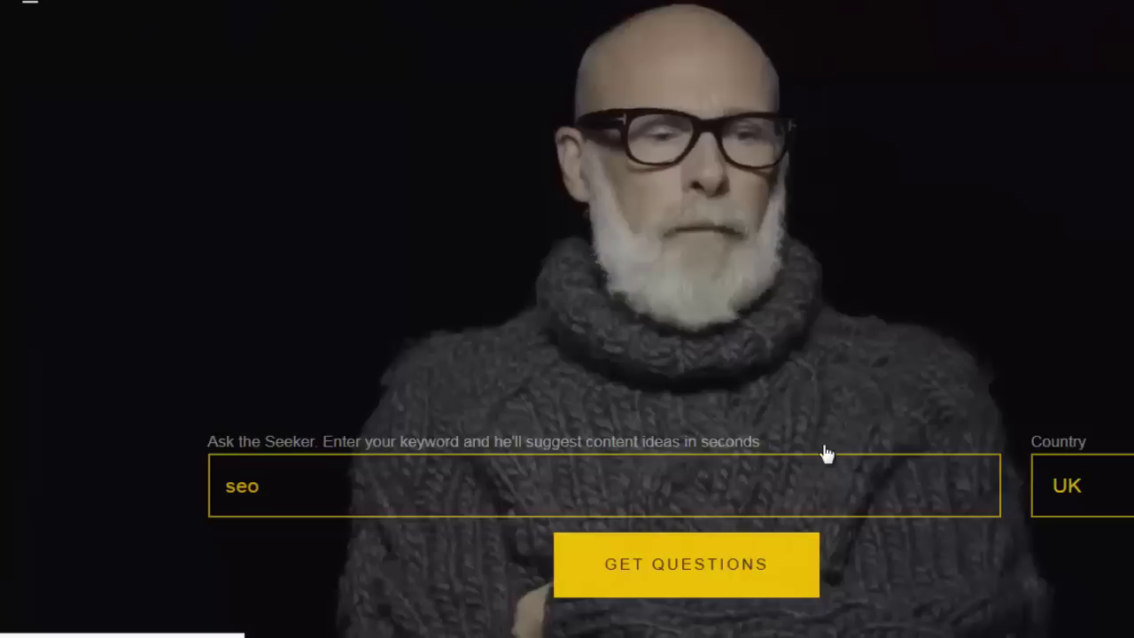
- Review the available country options and the tool description on the home page, leaving the country at UK
click(1038, 496)
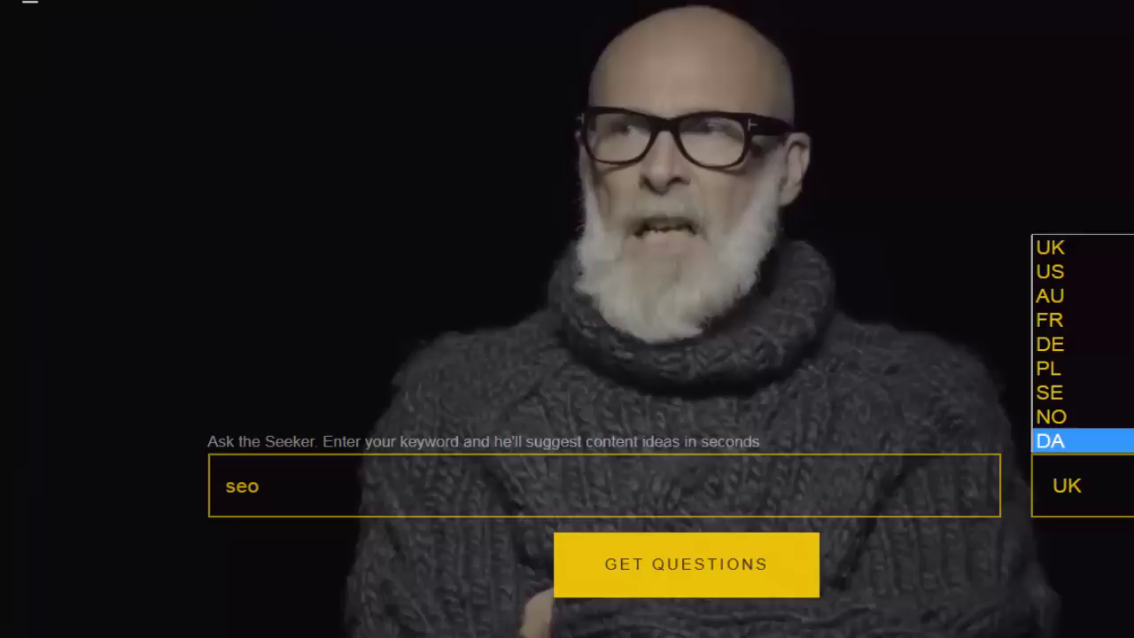
key(Escape)
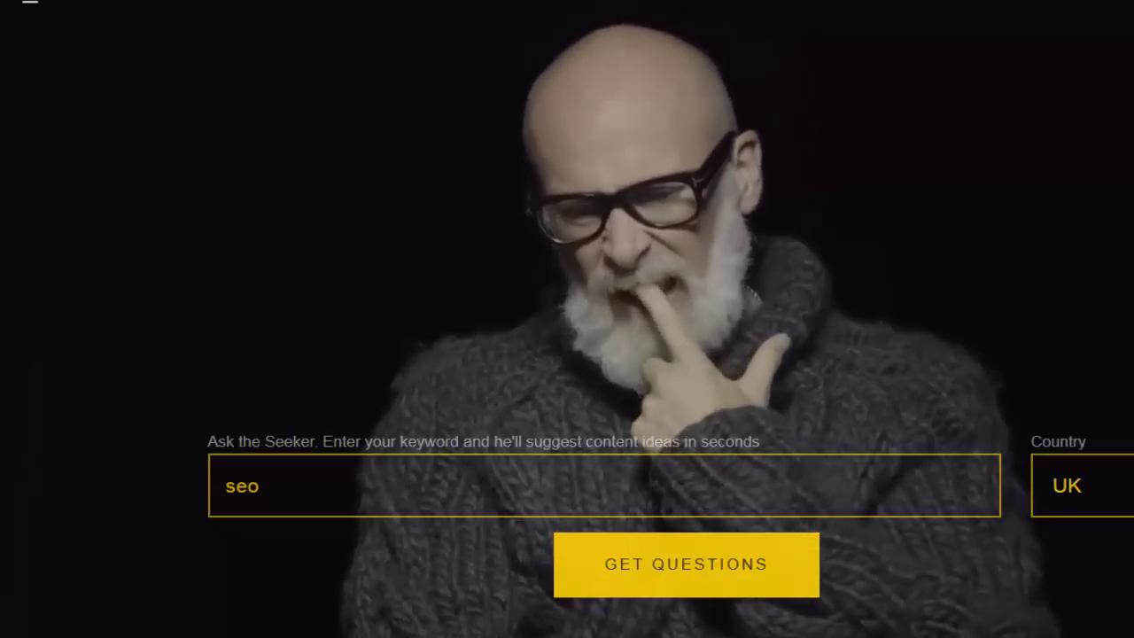
scroll(567, 319, down, 5)
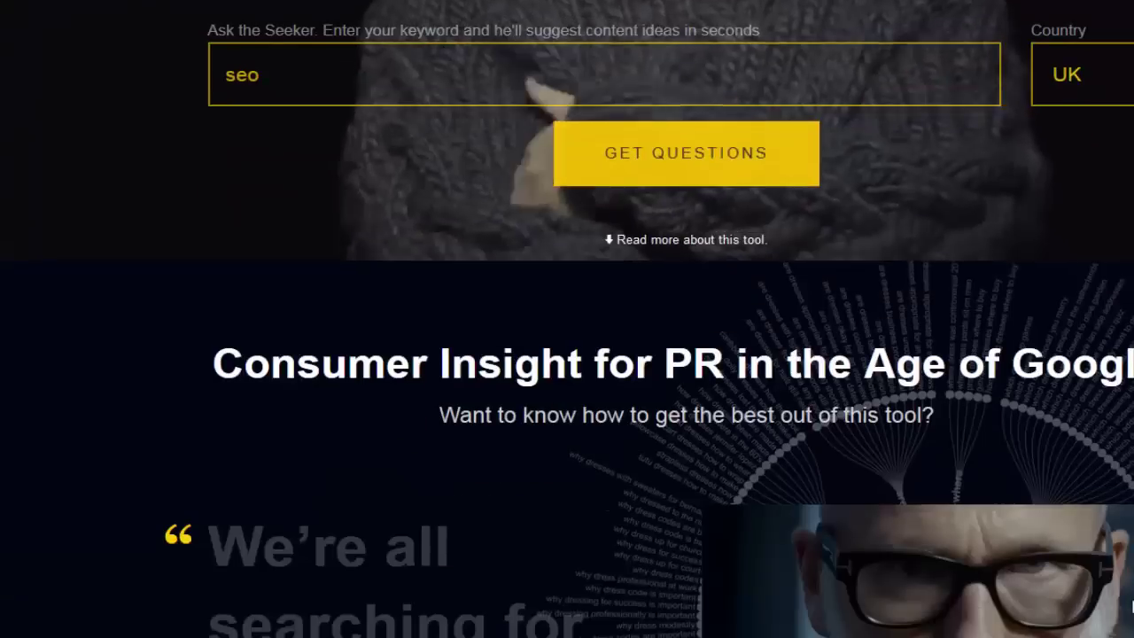
scroll(567, 319, up, 5)
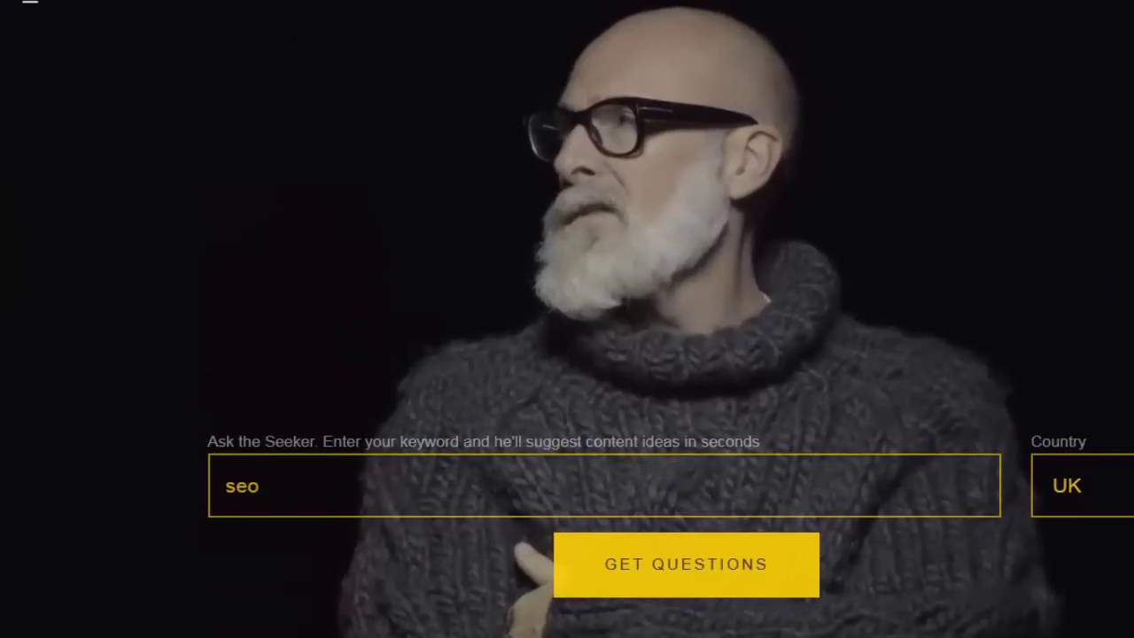